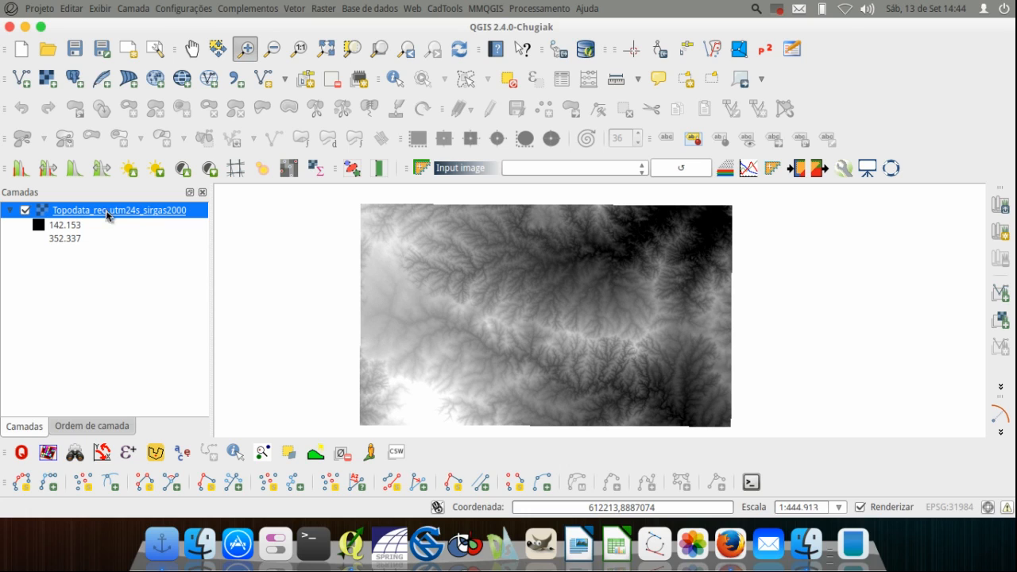
Open the MDE (modelo digital de elevação) analysis tool for the Topodata_rec_utm24s_sirgas2000 raster and move its dialog off the map.
drag(517, 262, 518, 247)
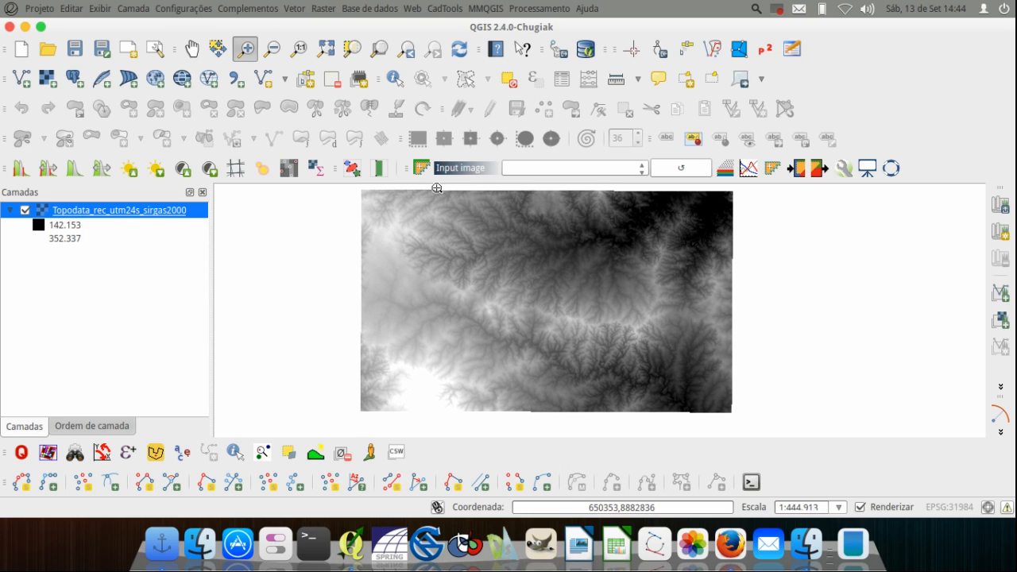
click(323, 9)
mouse_move(483, 220)
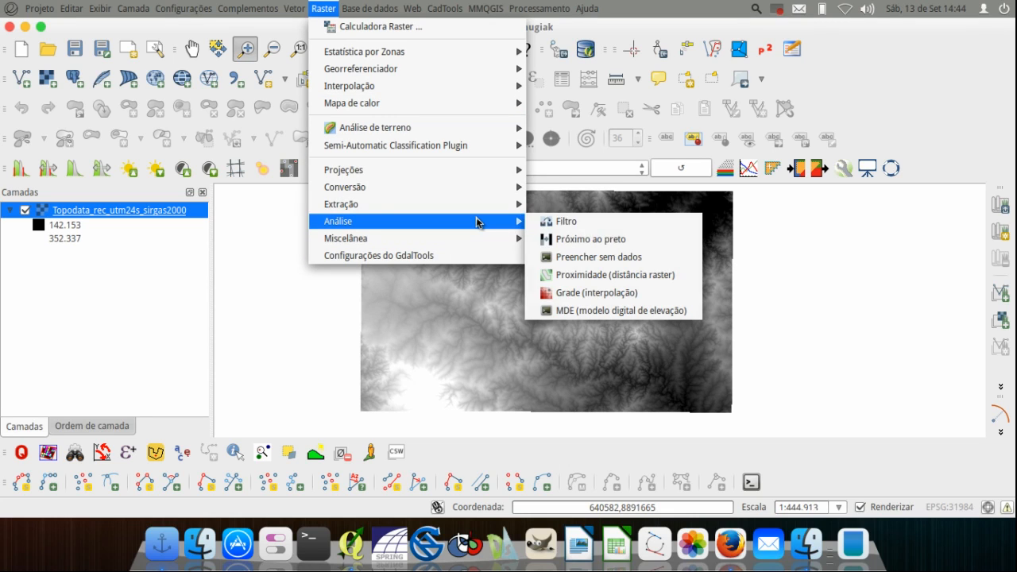
click(651, 317)
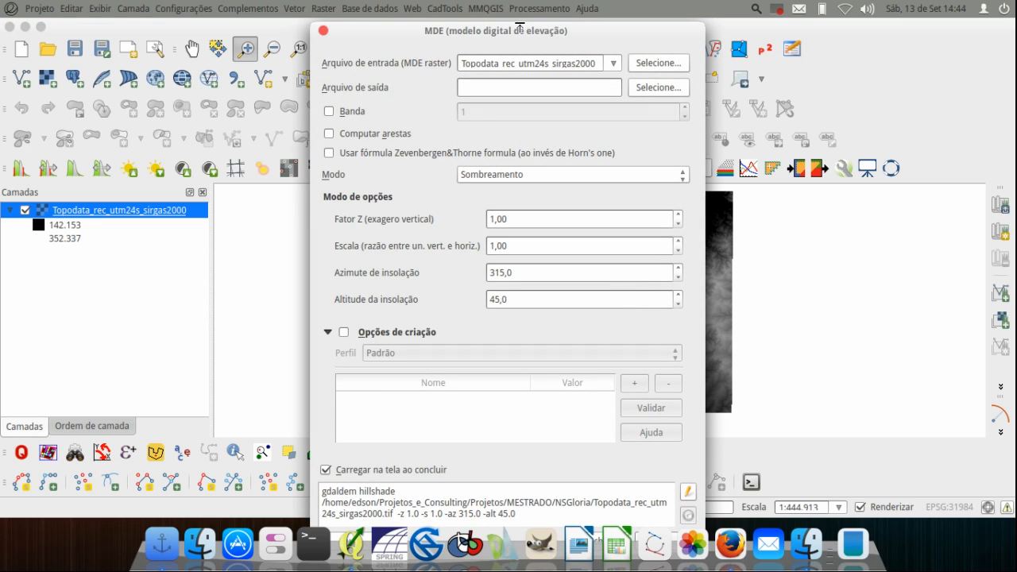
drag(539, 35, 818, 27)
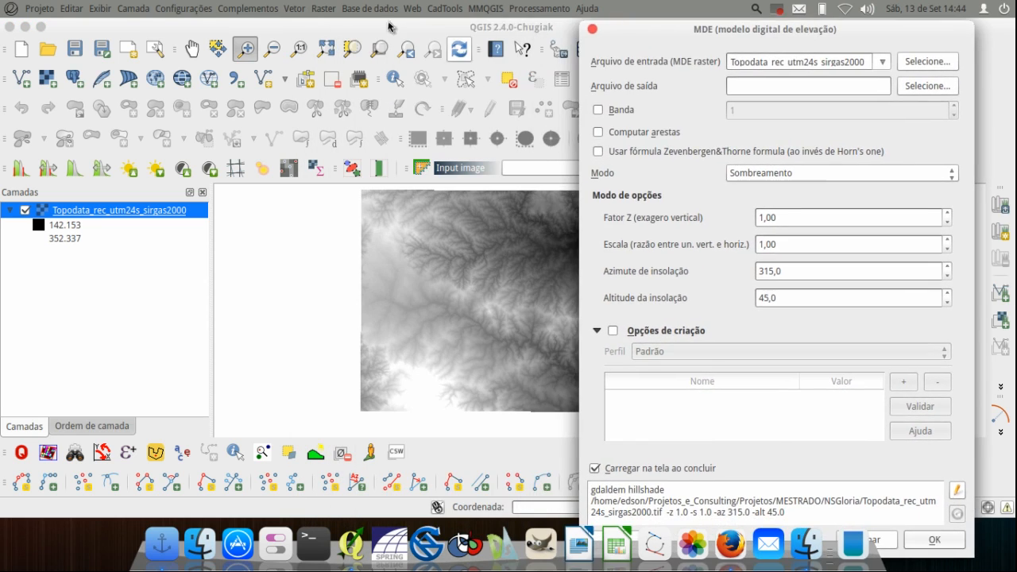
click(325, 10)
mouse_move(418, 225)
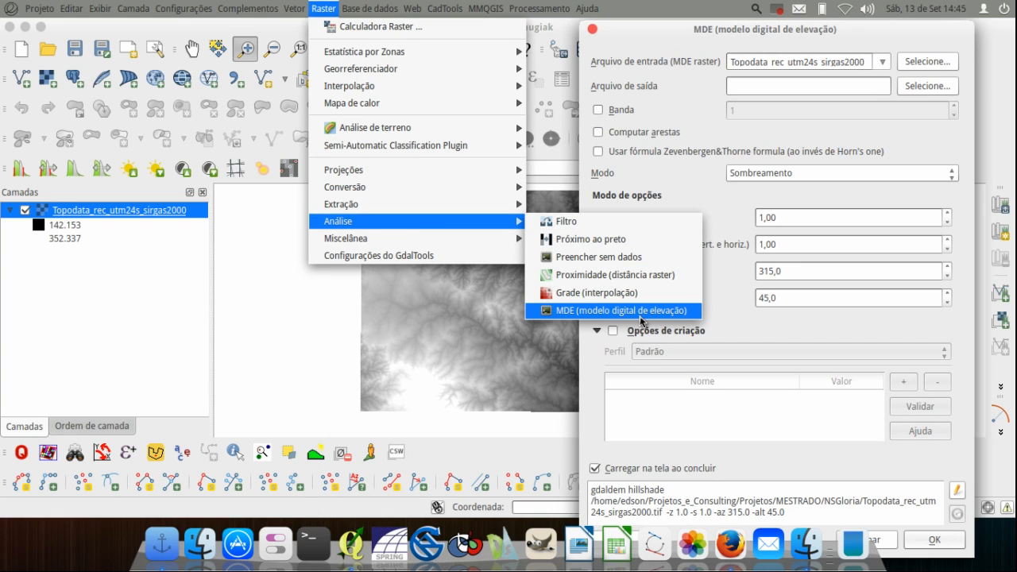
click(636, 32)
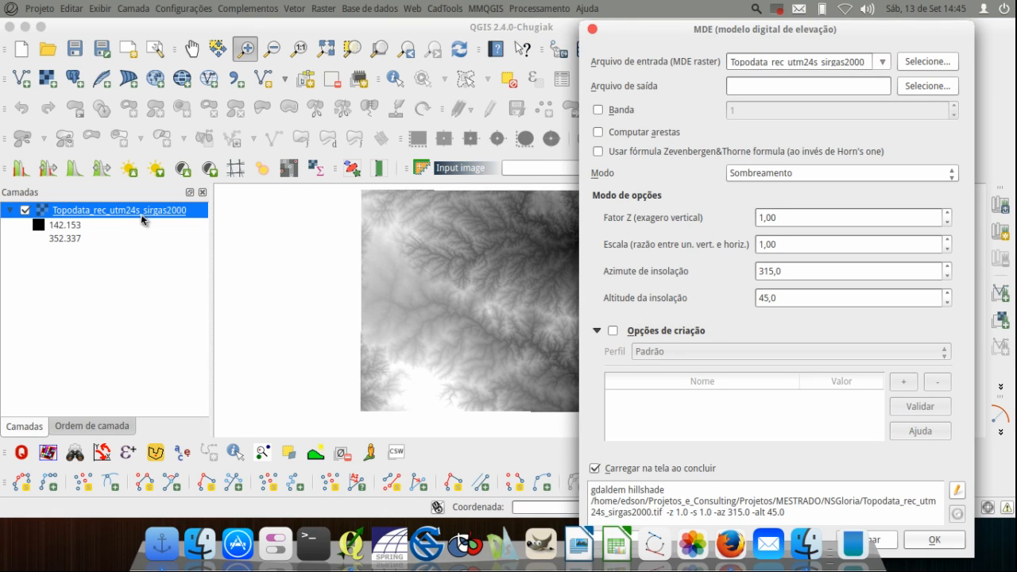
Set the output file to DECLIVIDAD_PERC.TIF in the Documentos/temp folder.
click(914, 86)
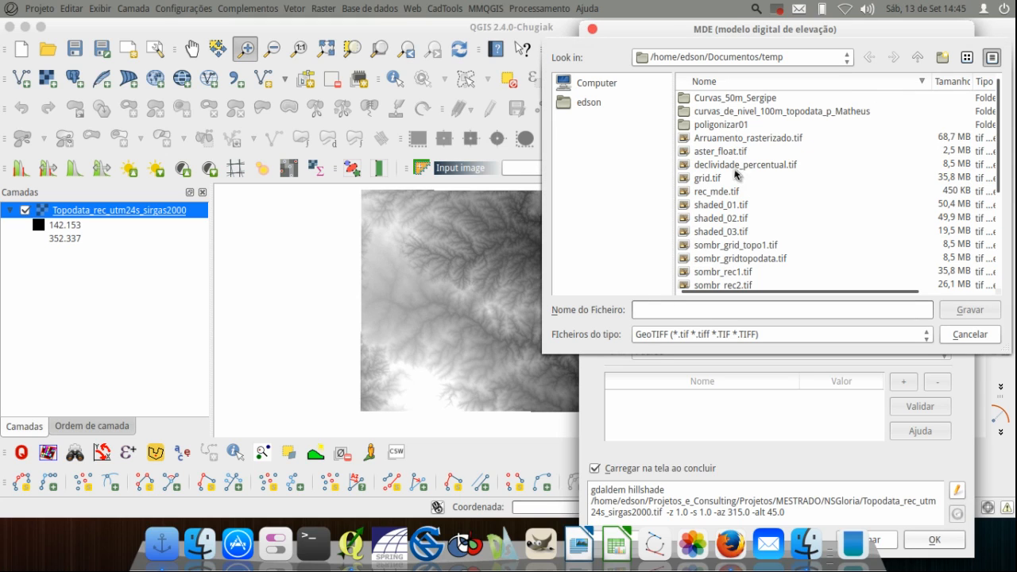
text(DECLIVIDAD_PERC.TIF)
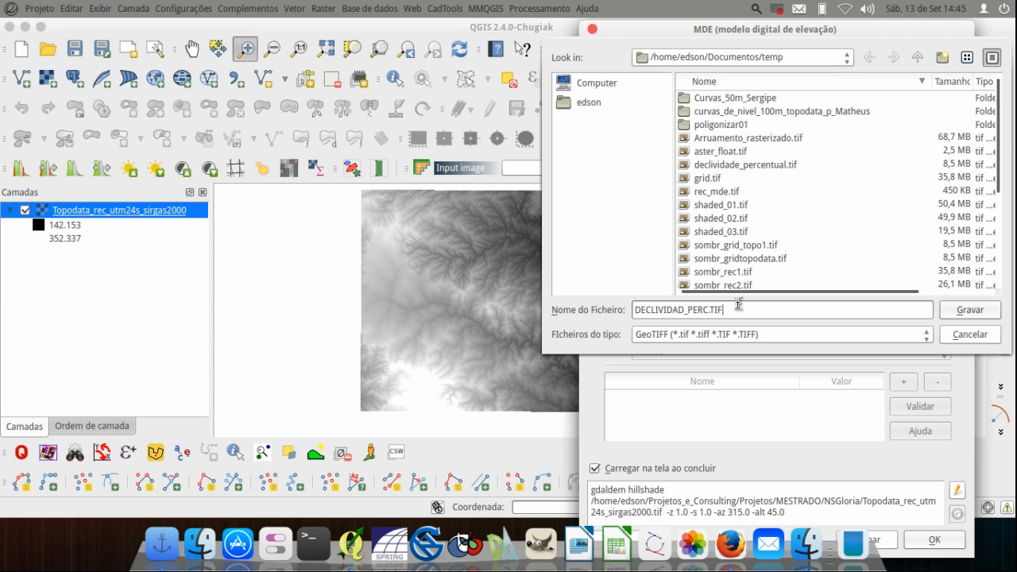
click(970, 310)
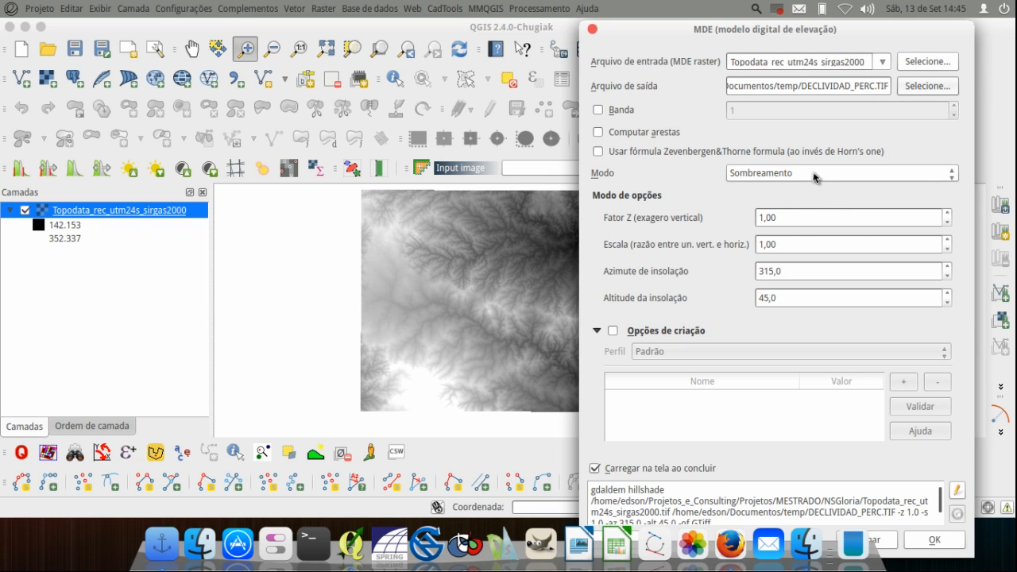
Set the analysis mode to Declividade with the slope expressed as a percentage instead of degrees.
click(814, 174)
click(813, 187)
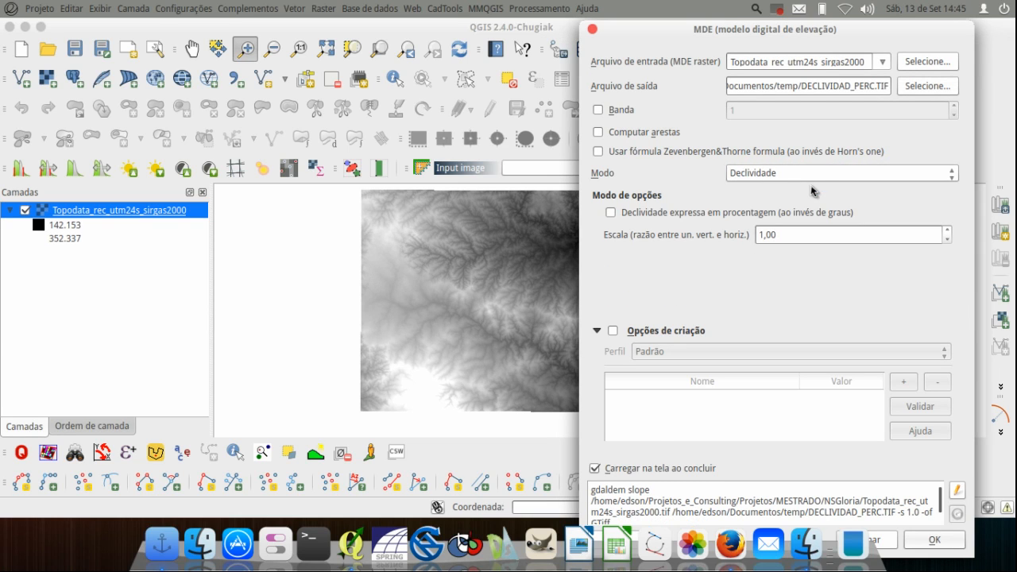
click(624, 213)
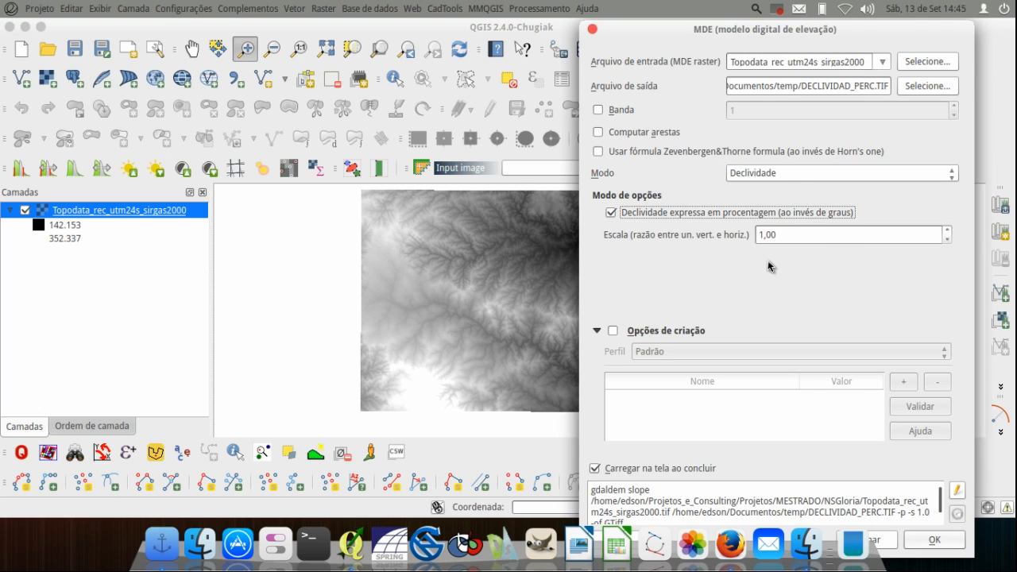
Enable the creation options and add the parameter TFW with the value YES.
click(616, 332)
click(903, 382)
double_click(722, 408)
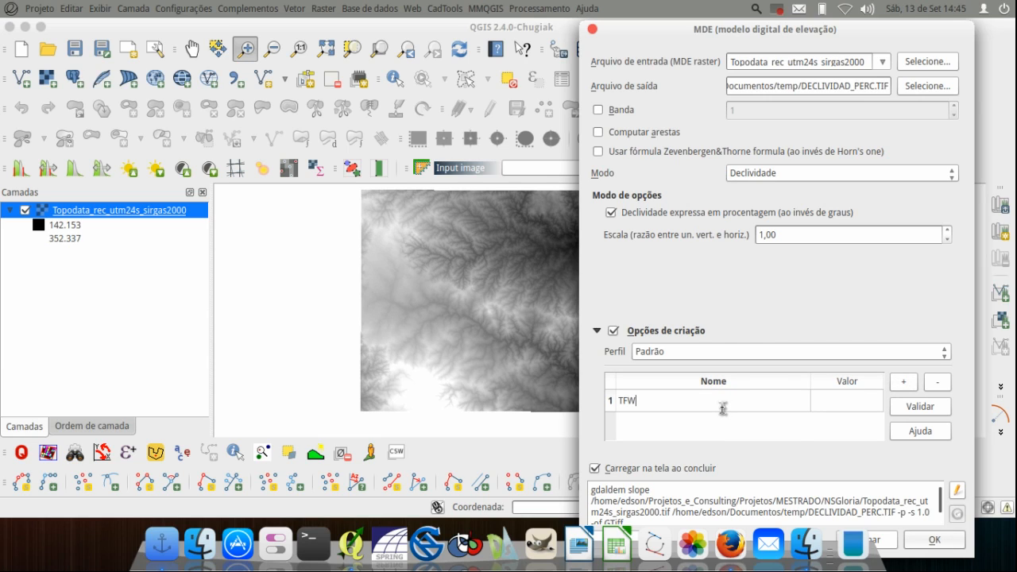
double_click(858, 401)
click(819, 431)
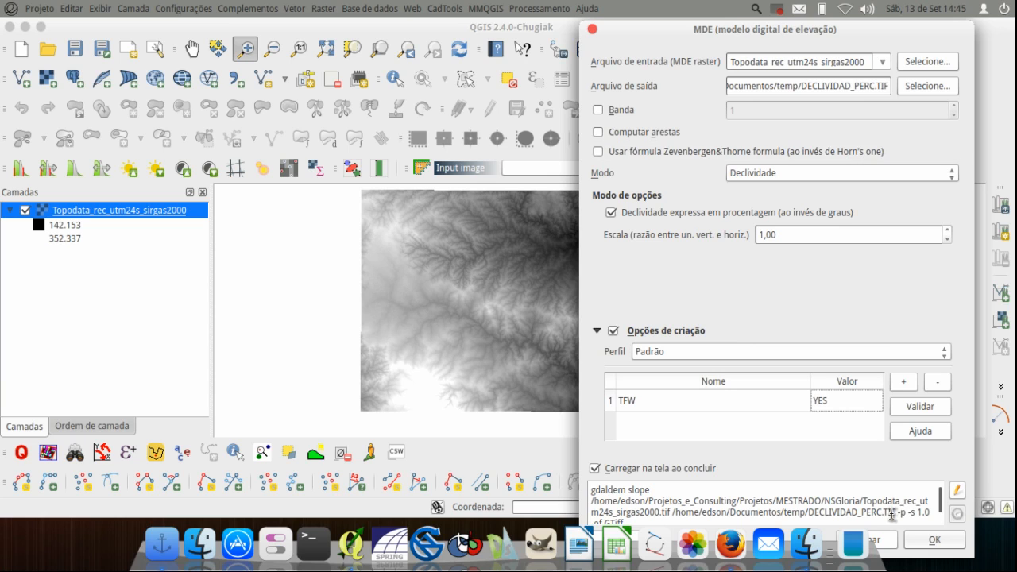
Run the slope calculation, dismiss its completion messages and close the MDE tool.
click(938, 542)
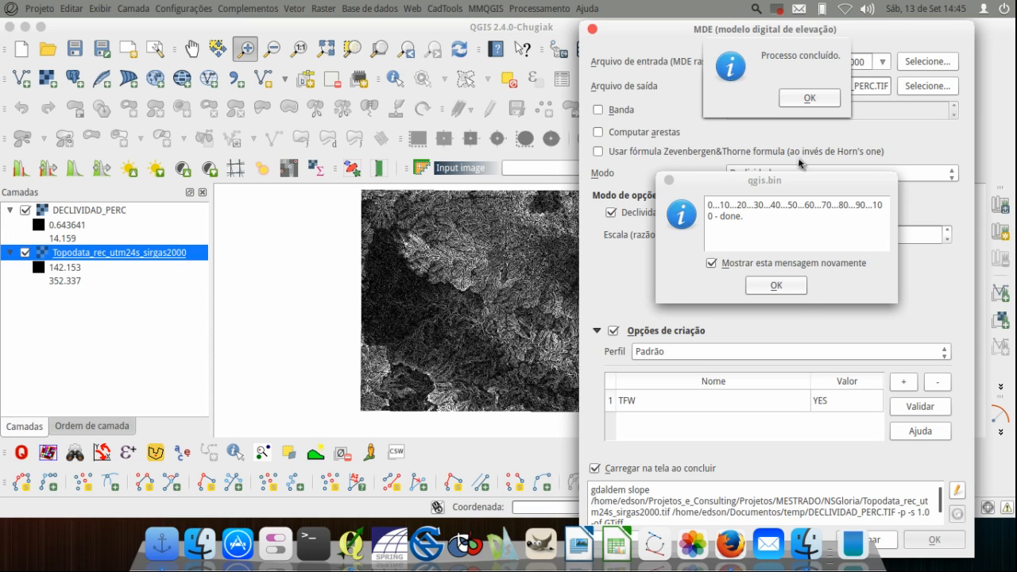
click(801, 98)
click(779, 286)
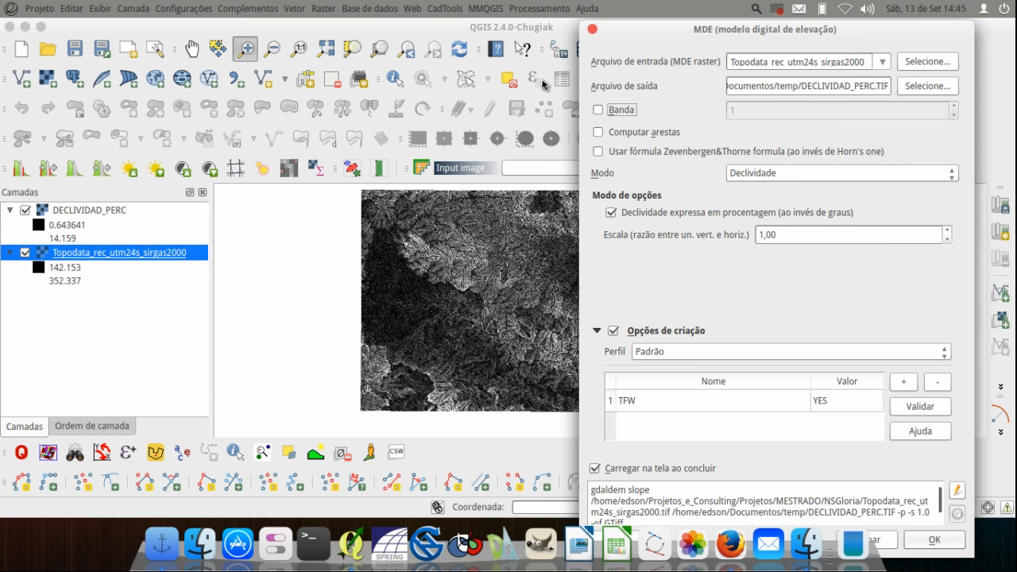
click(592, 30)
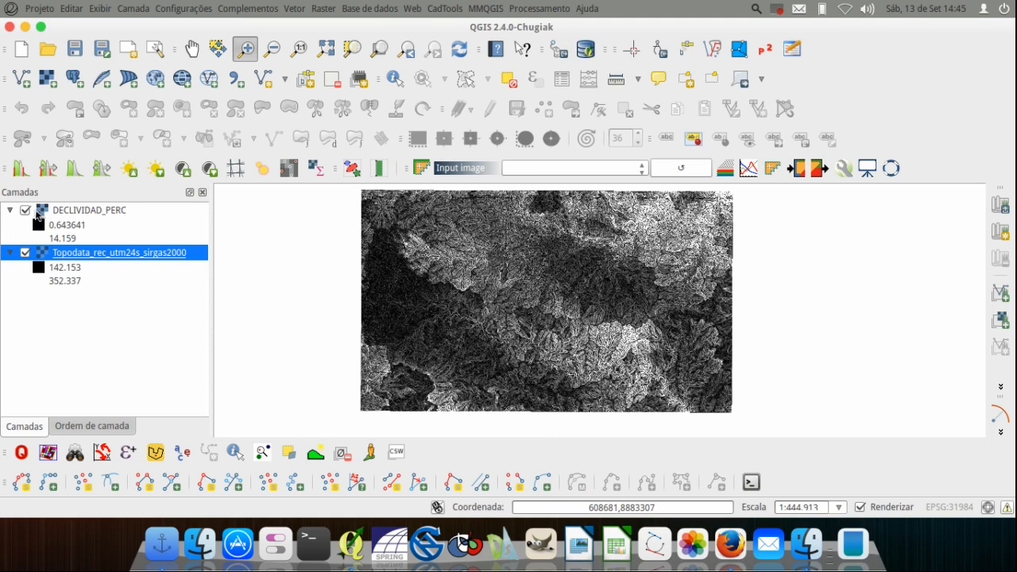
Examine the pixel values of the DECLIVIDAD_PERC layer across the map with the Value Tool.
click(102, 212)
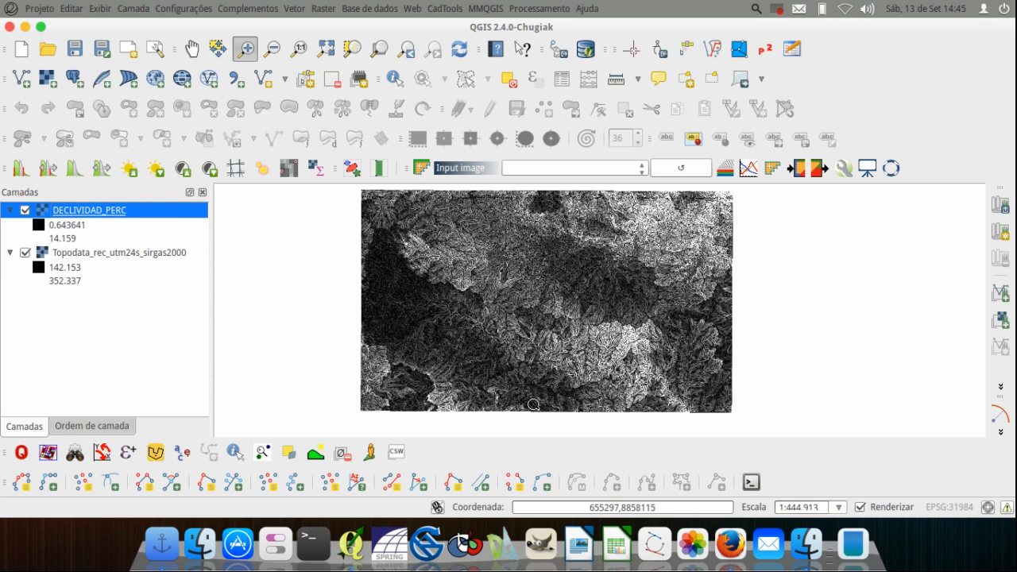
click(235, 452)
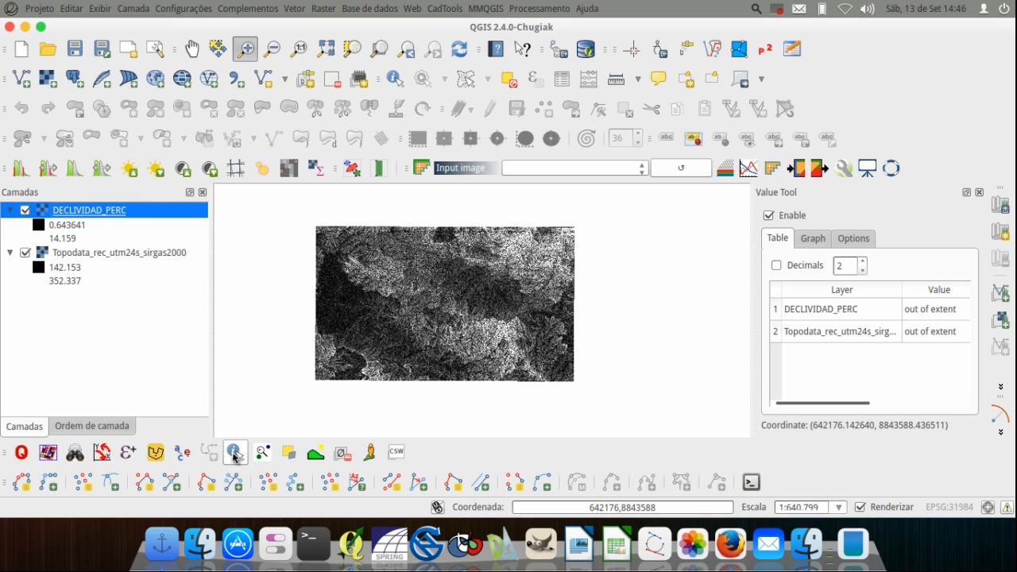
click(251, 9)
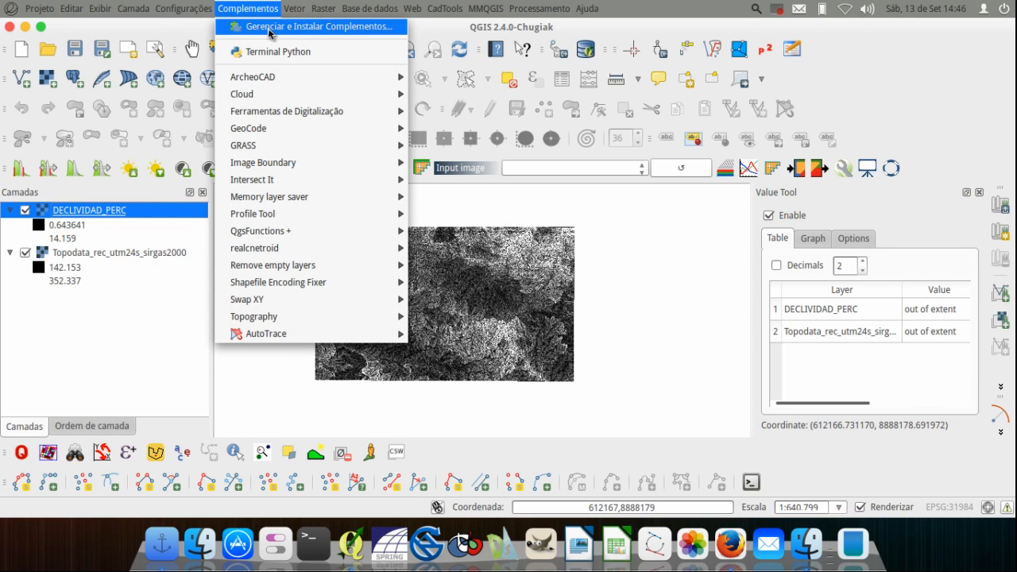
click(256, 10)
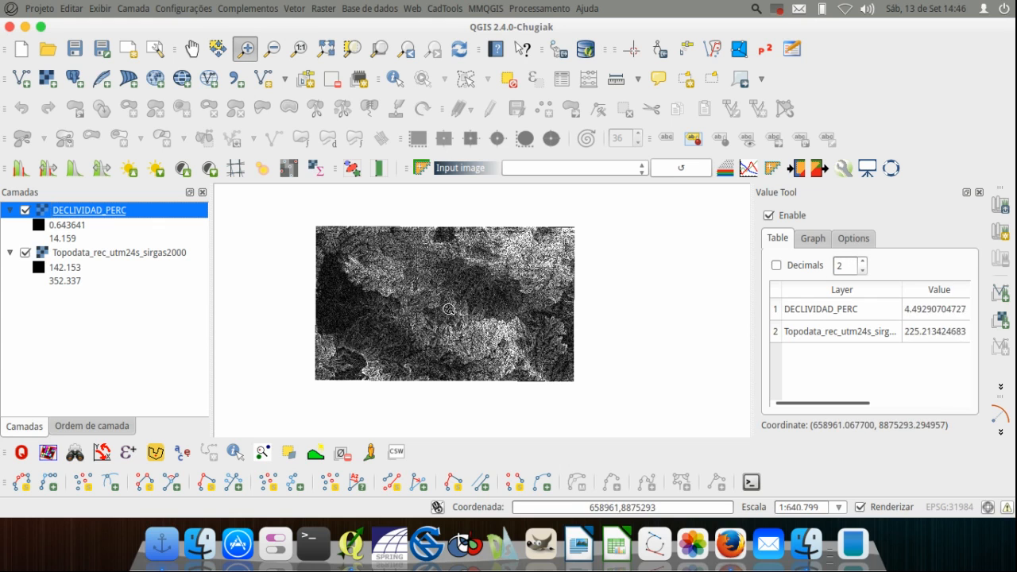
drag(520, 297, 450, 389)
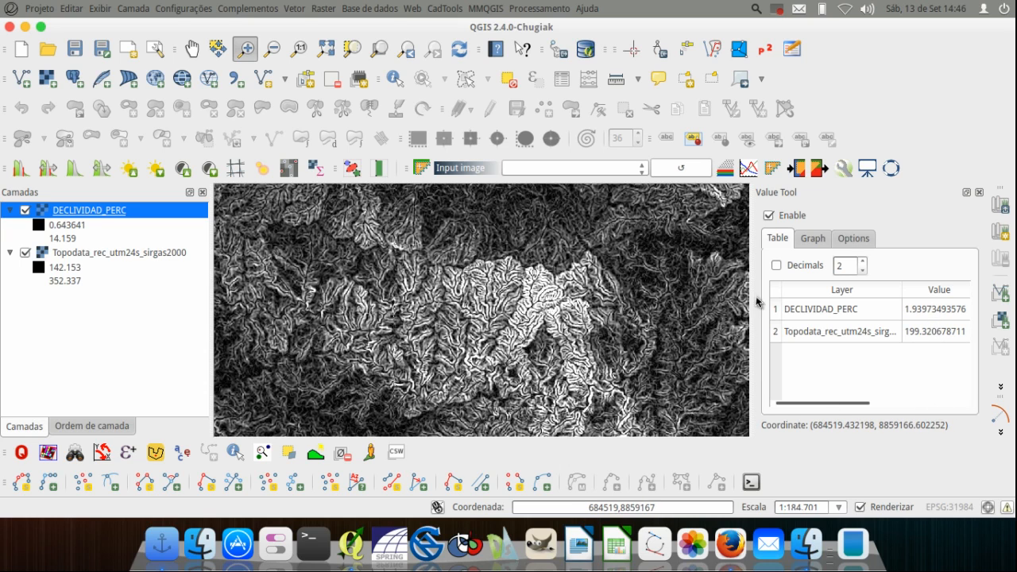
scroll(530, 295, up, 3)
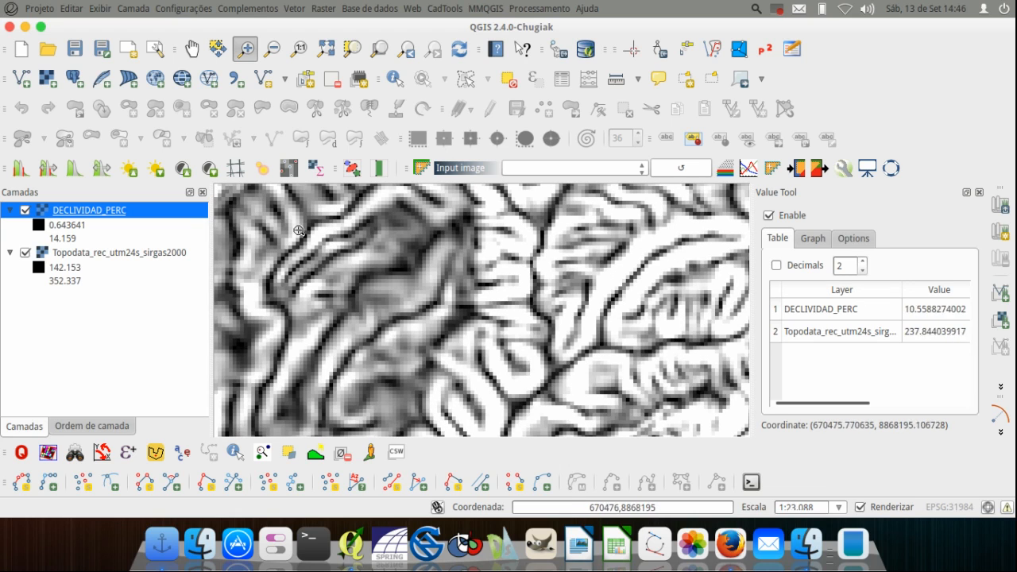
scroll(502, 324, down, 2)
scroll(502, 325, down, 2)
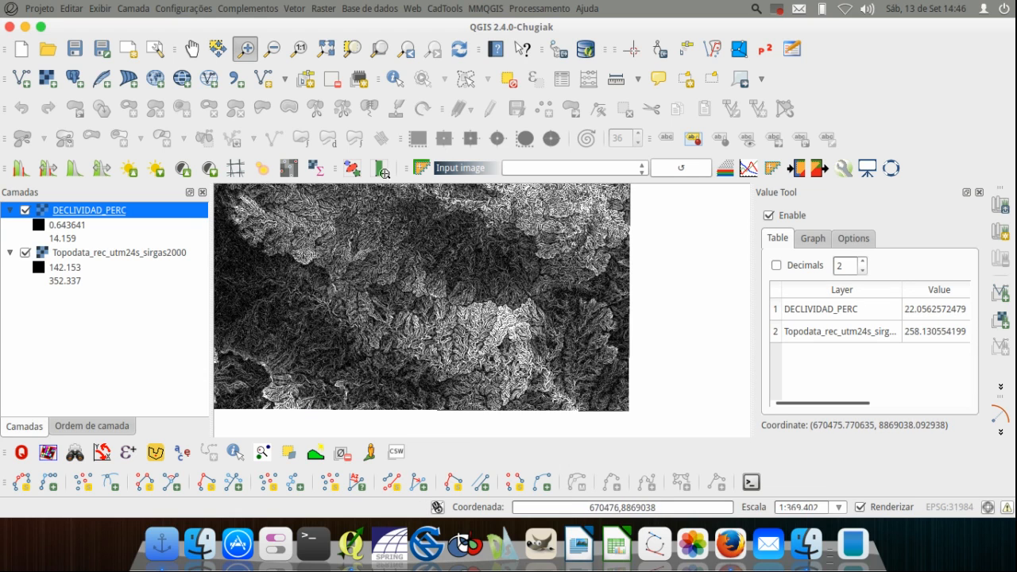
click(323, 48)
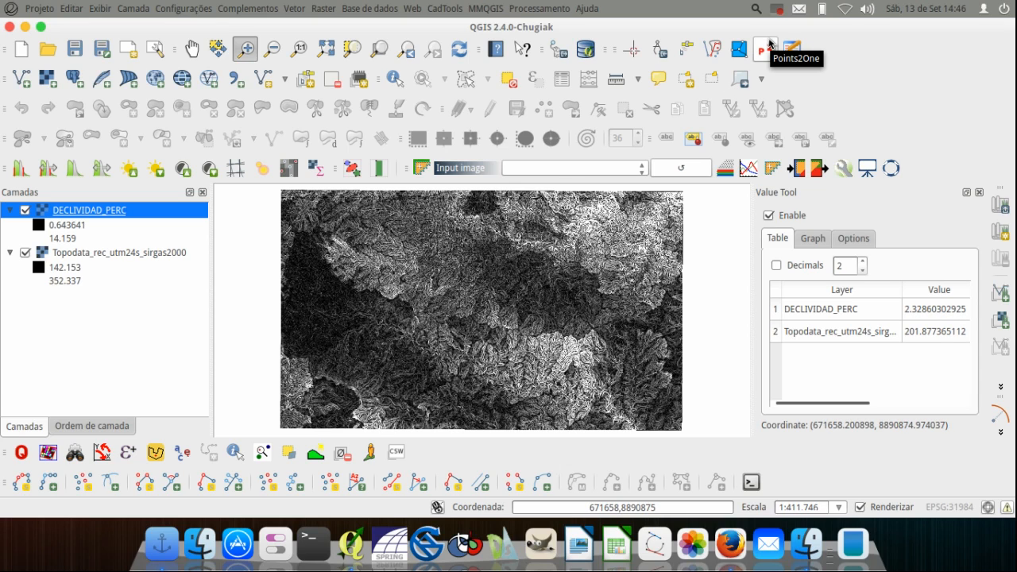
click(776, 9)
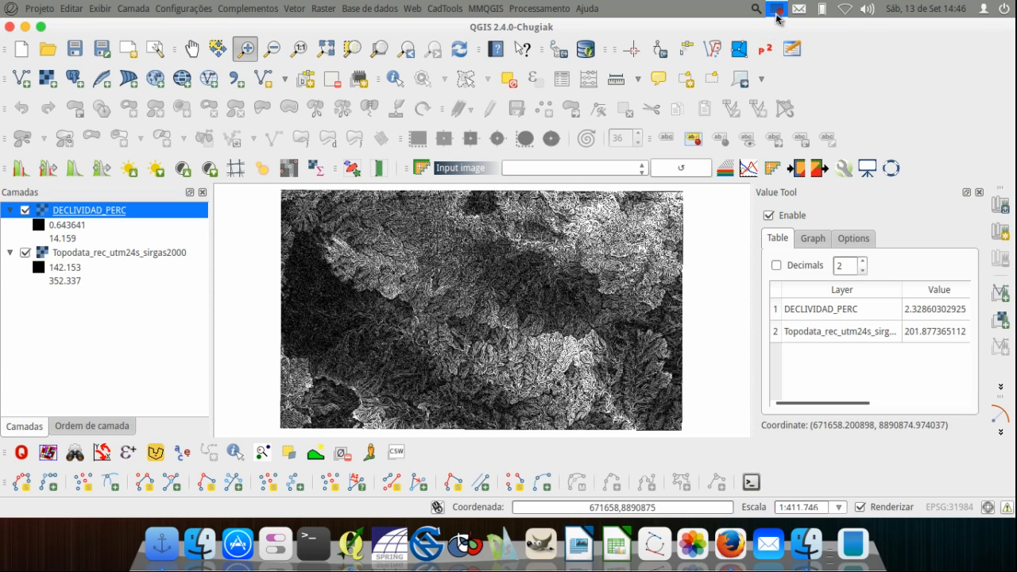
click(806, 46)
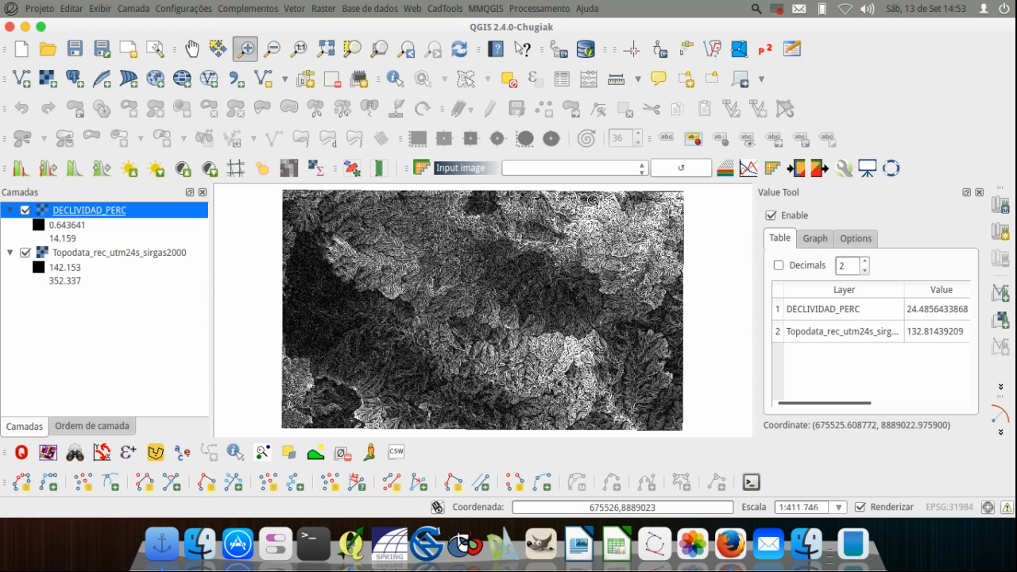
Close the Value Tool and open the processing toolbox (Caixa de ferramentas).
click(564, 251)
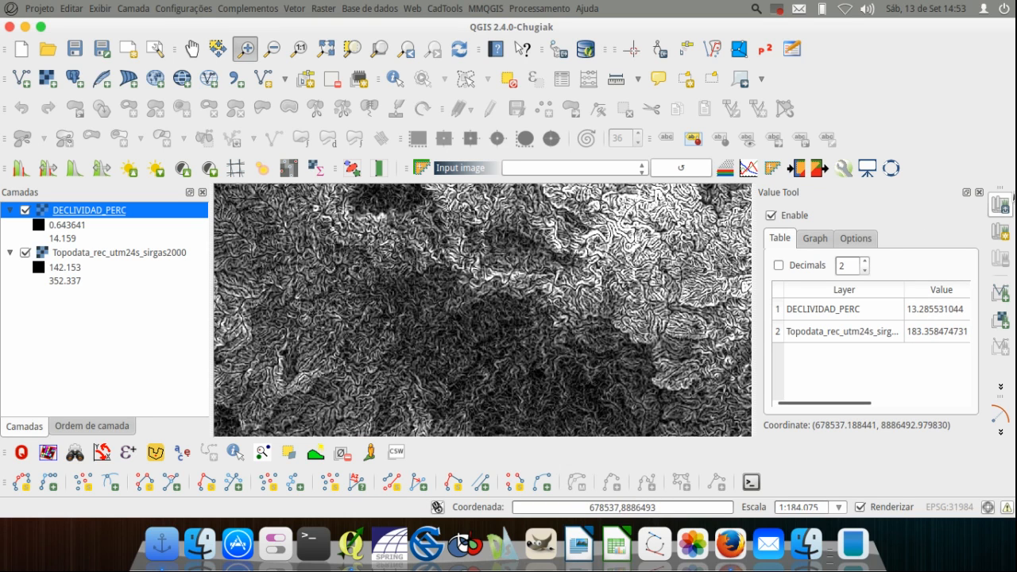
click(980, 196)
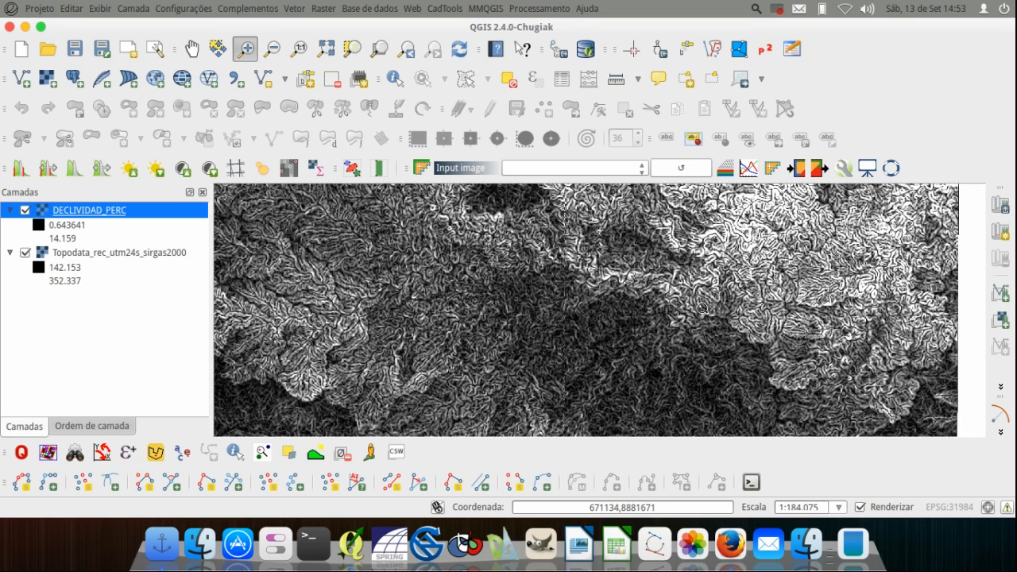
scroll(704, 308, down, 2)
scroll(710, 350, up, 1)
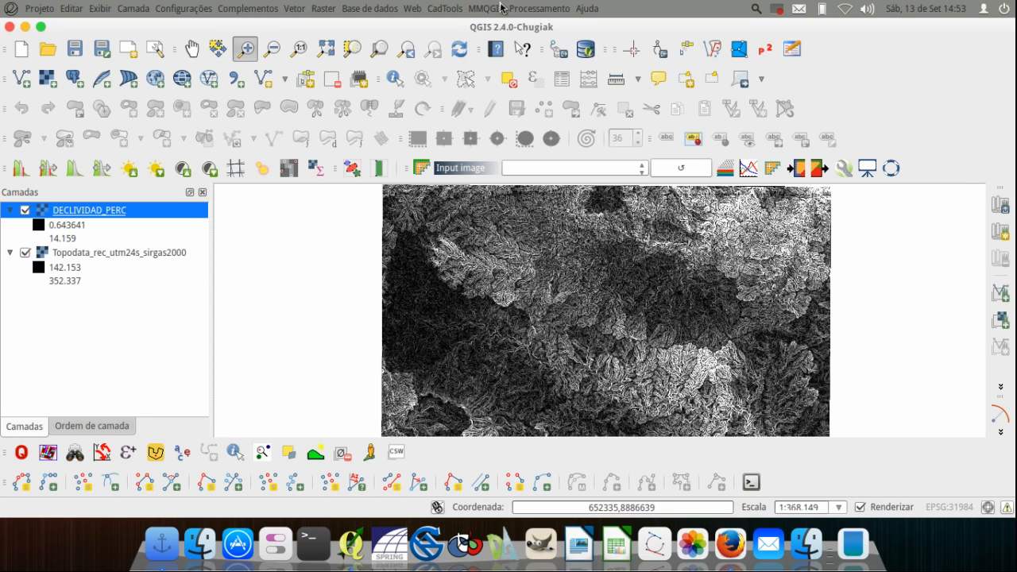
click(543, 10)
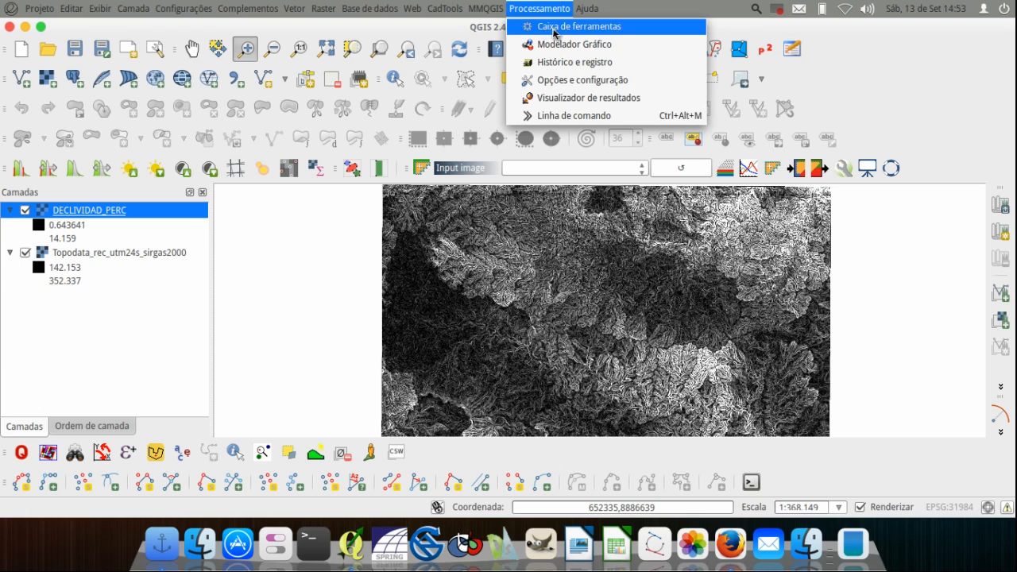
click(564, 30)
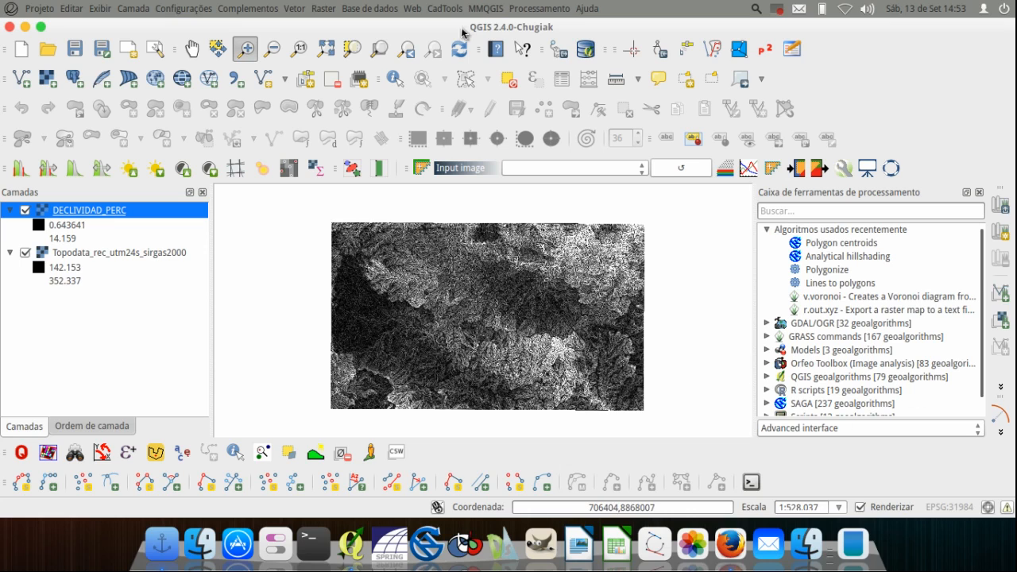
Check the activation setting of the GRASS commands provider in the processing options, leaving the options unchanged.
click(539, 8)
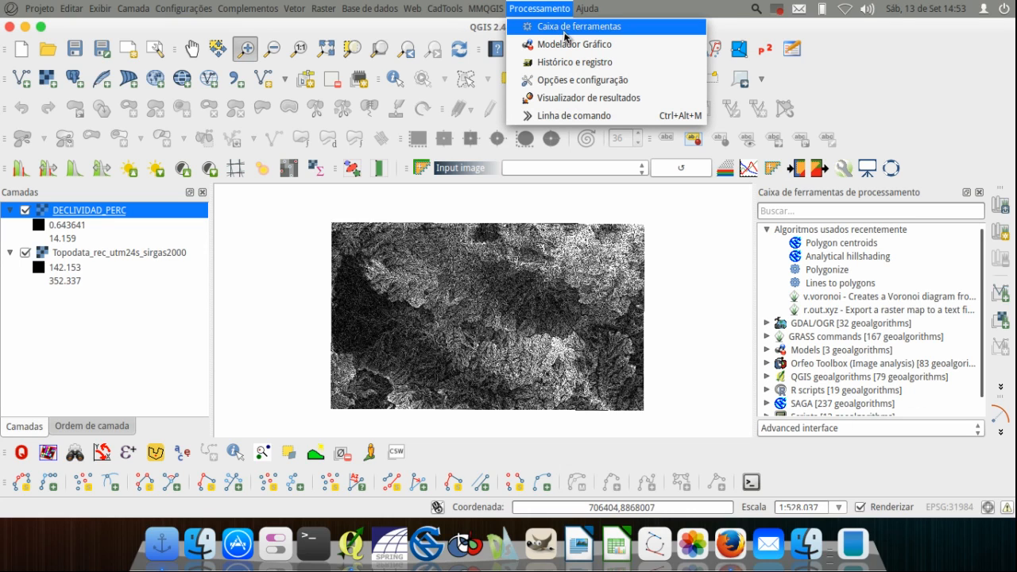
click(614, 83)
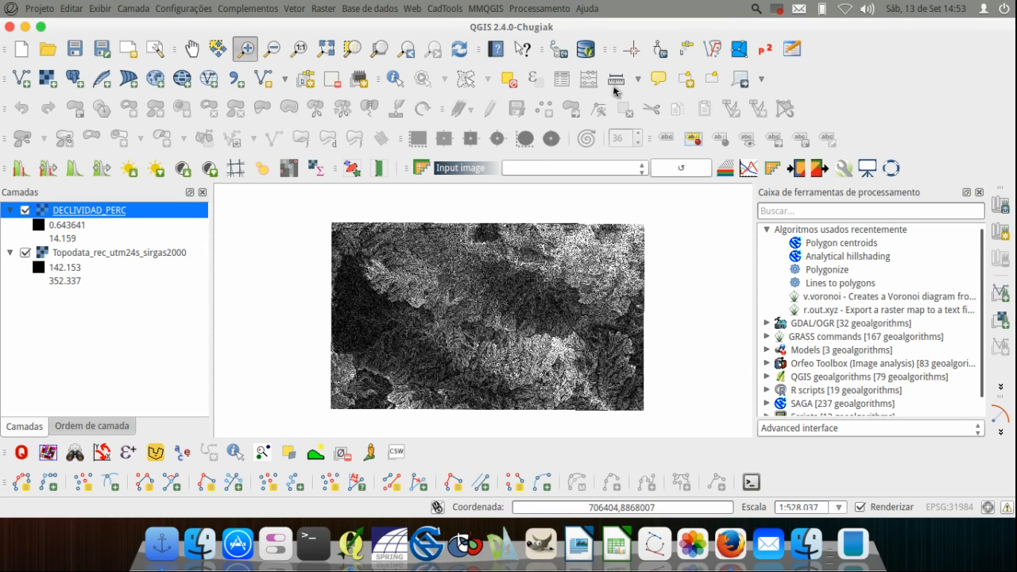
click(286, 218)
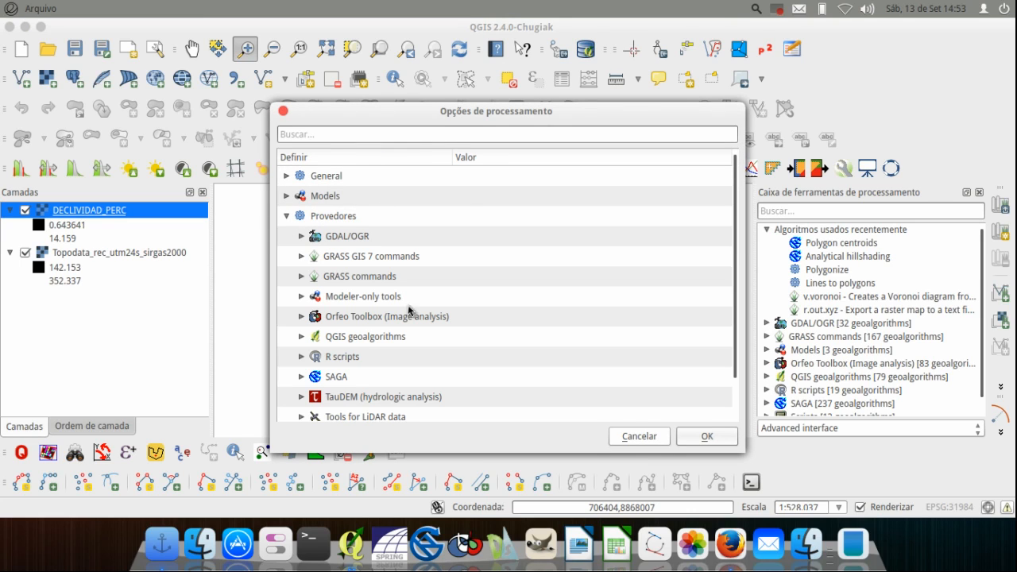
click(300, 277)
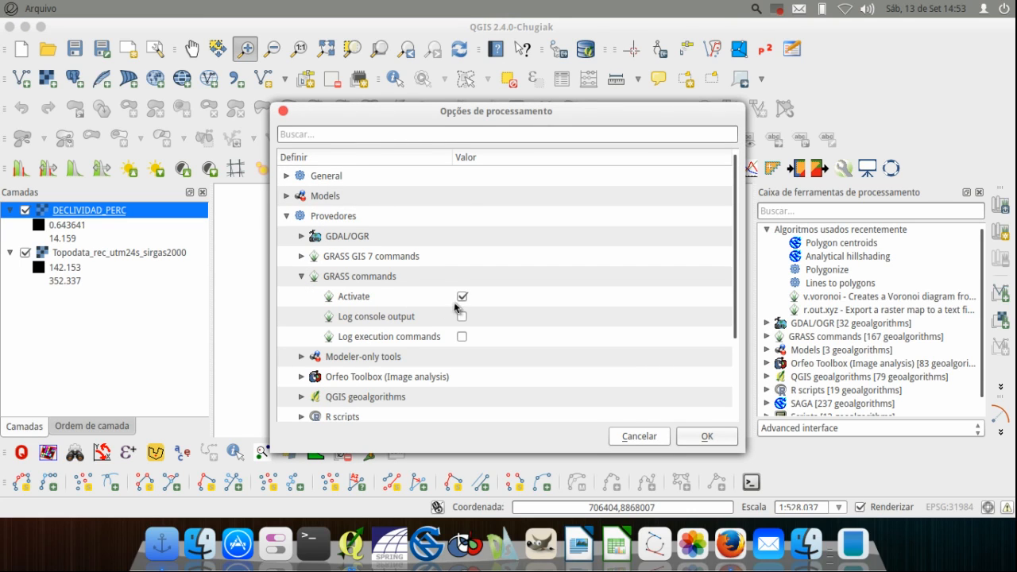
click(657, 438)
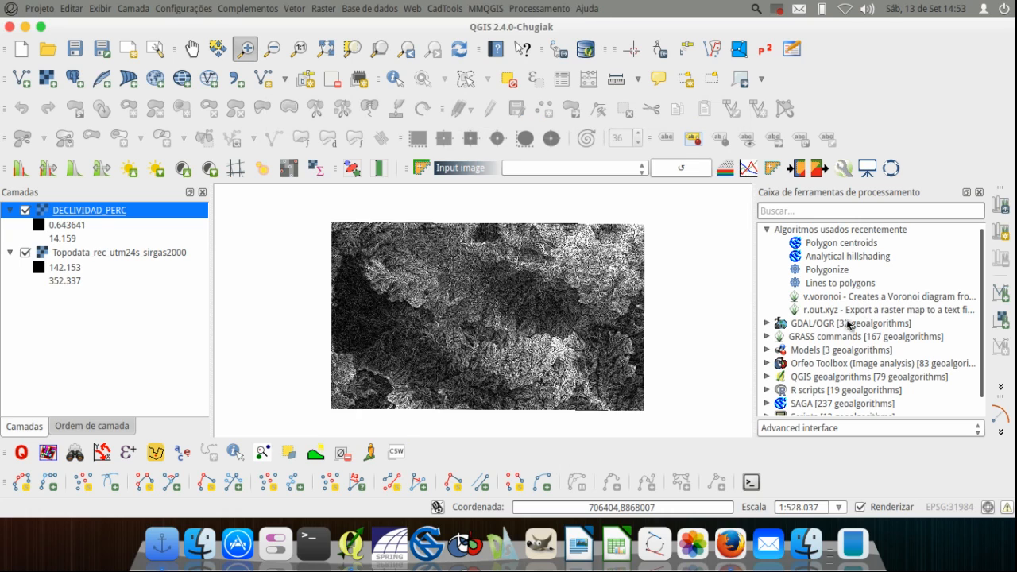
Search the processing toolbox for xyz, widen the panel and open the GRASS r.out.xyz tool.
click(869, 213)
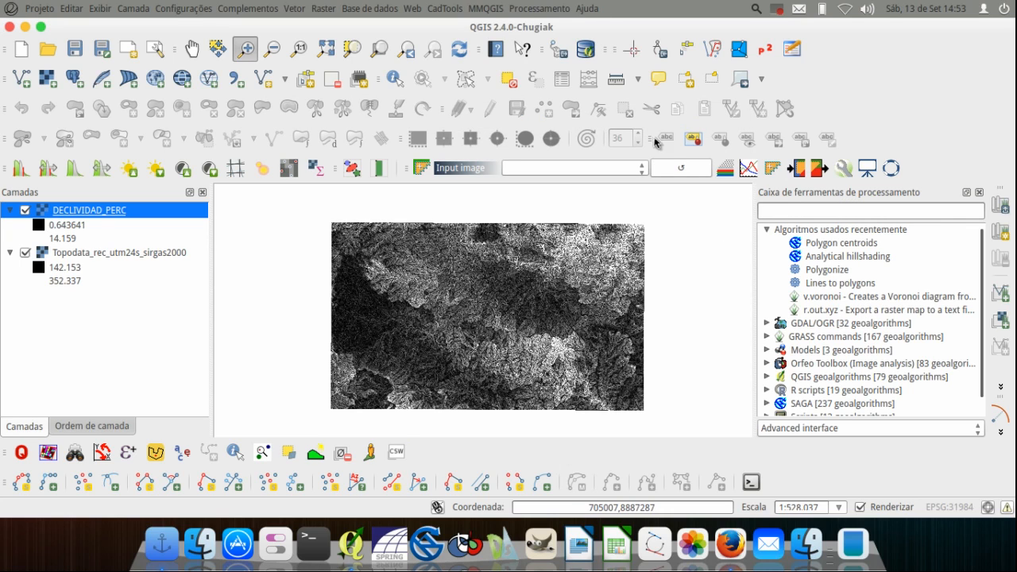
click(561, 9)
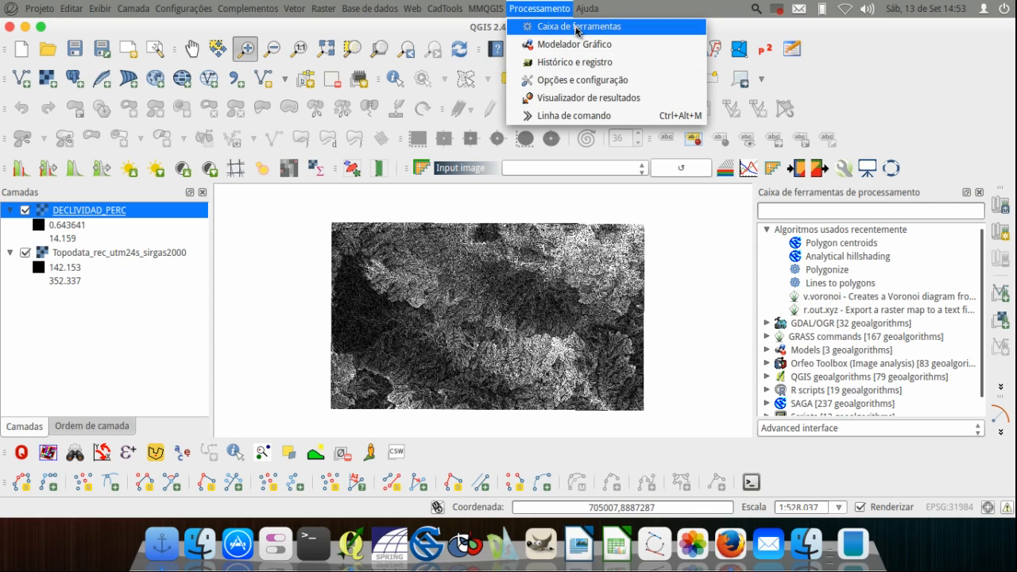
click(786, 210)
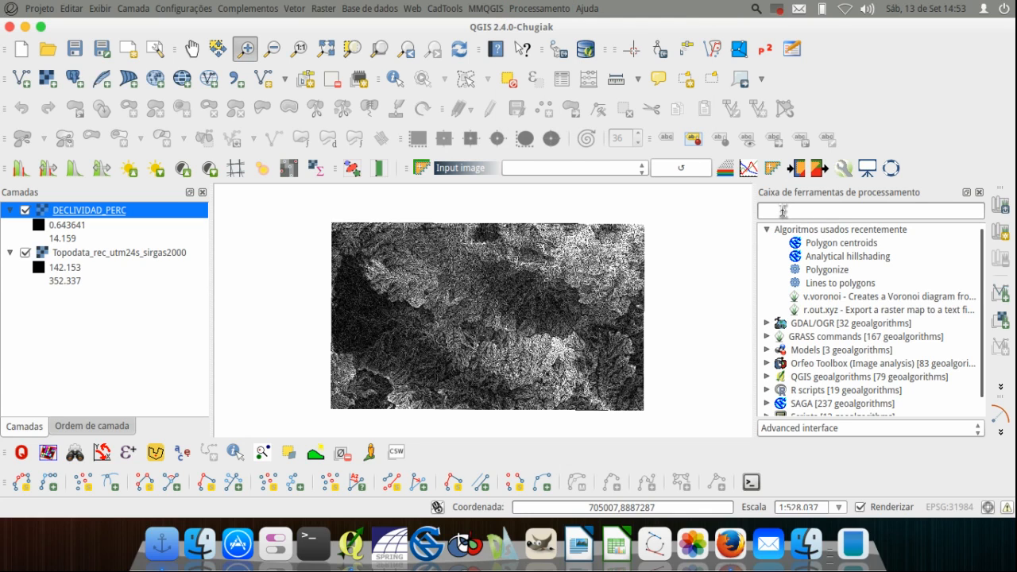
text(xyz)
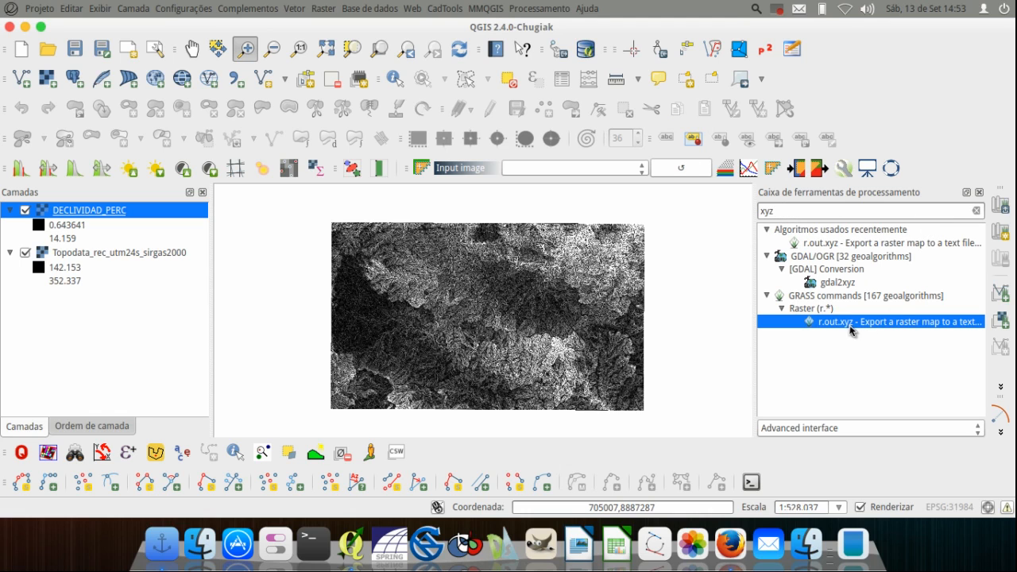
drag(756, 351, 675, 351)
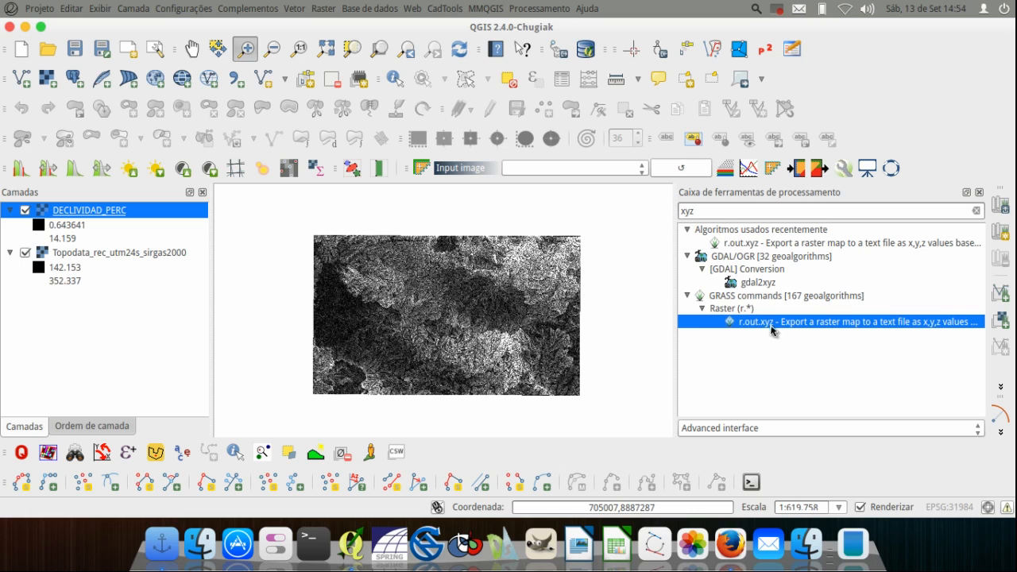
double_click(766, 323)
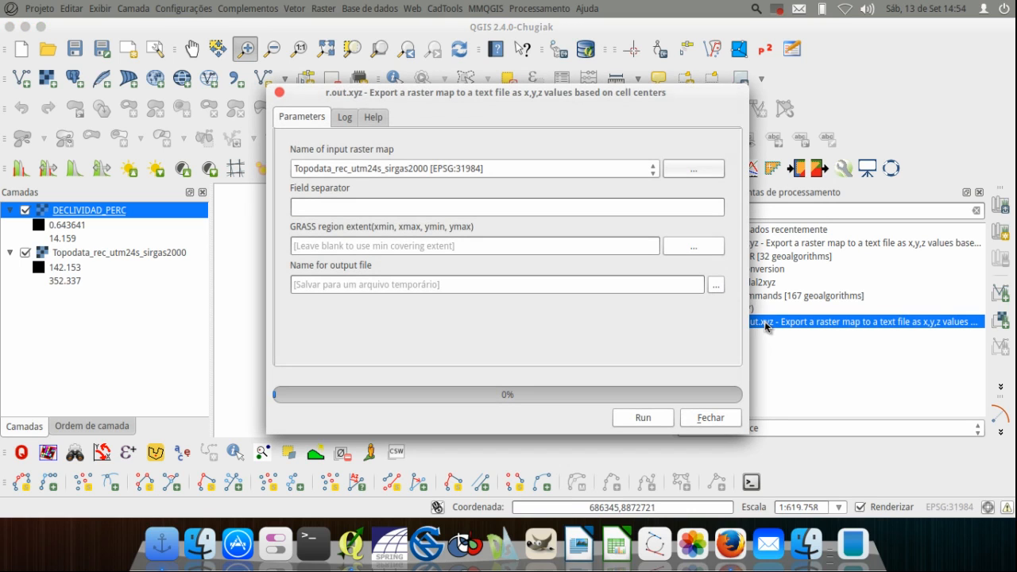
Set DECLIVIDAD_PERC as the r.out.xyz input raster with a semicolon as field separator, leaving the region extent blank.
drag(524, 94, 697, 56)
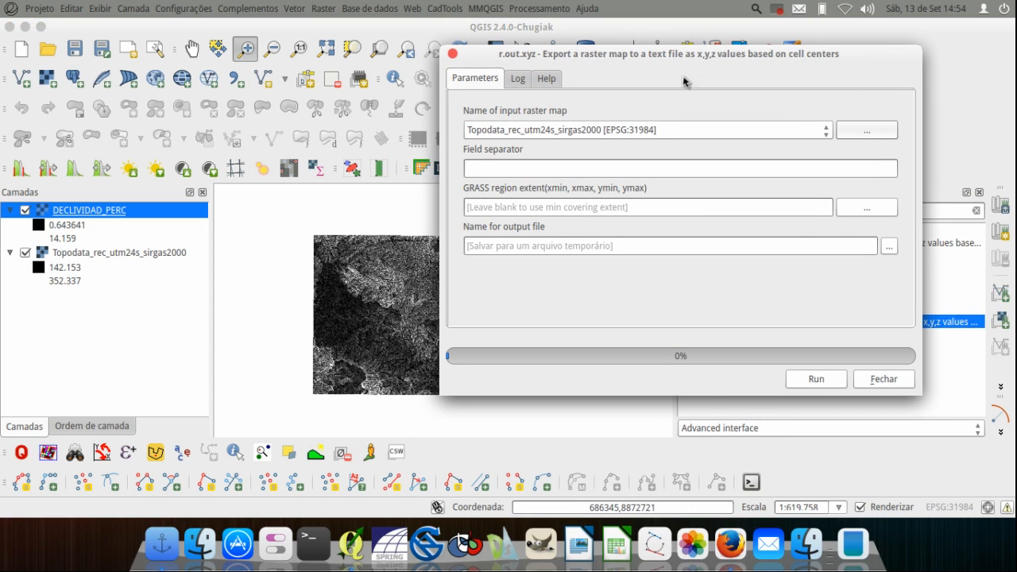
click(826, 130)
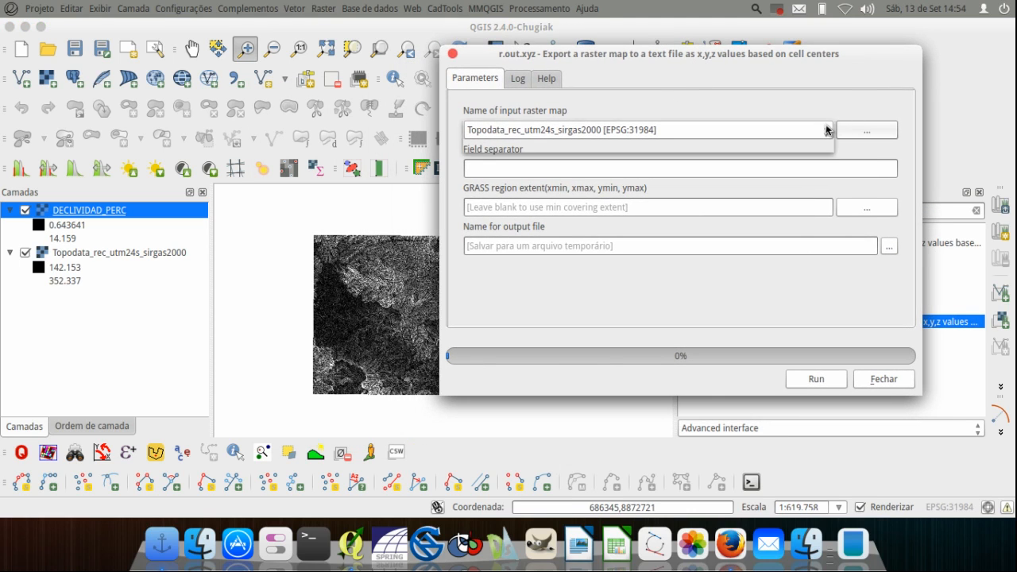
click(789, 145)
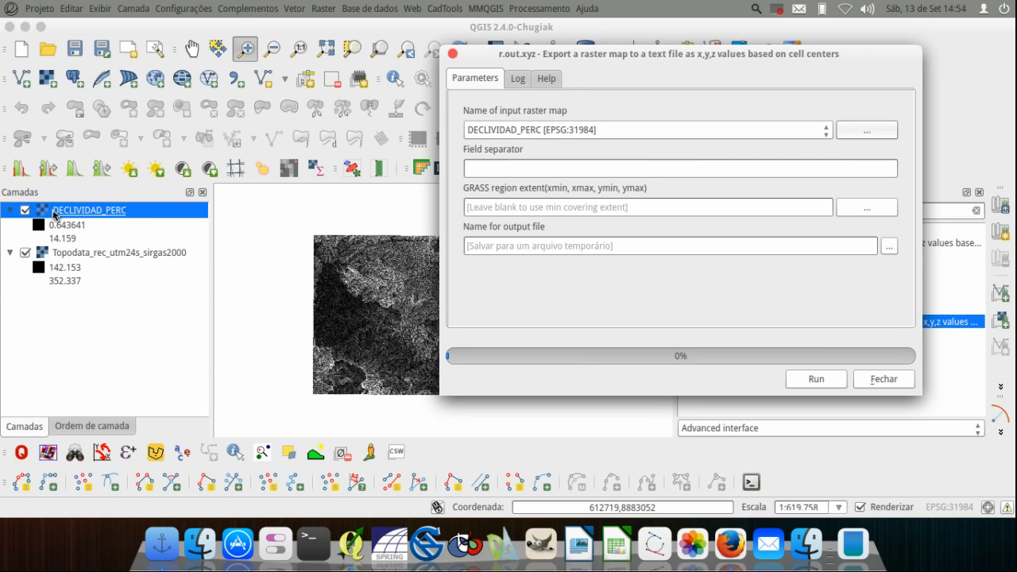
click(829, 172)
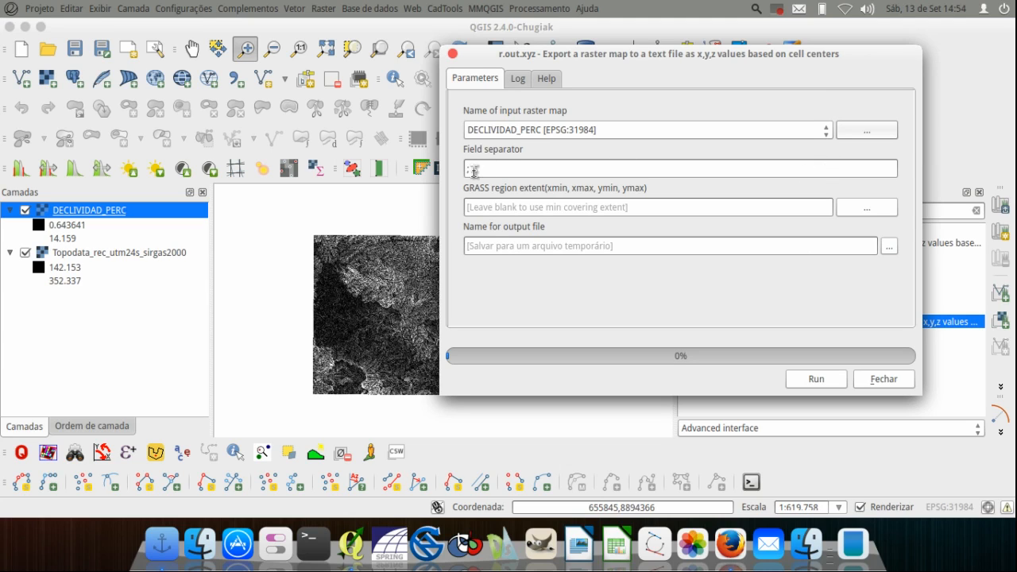
text(;)
click(800, 208)
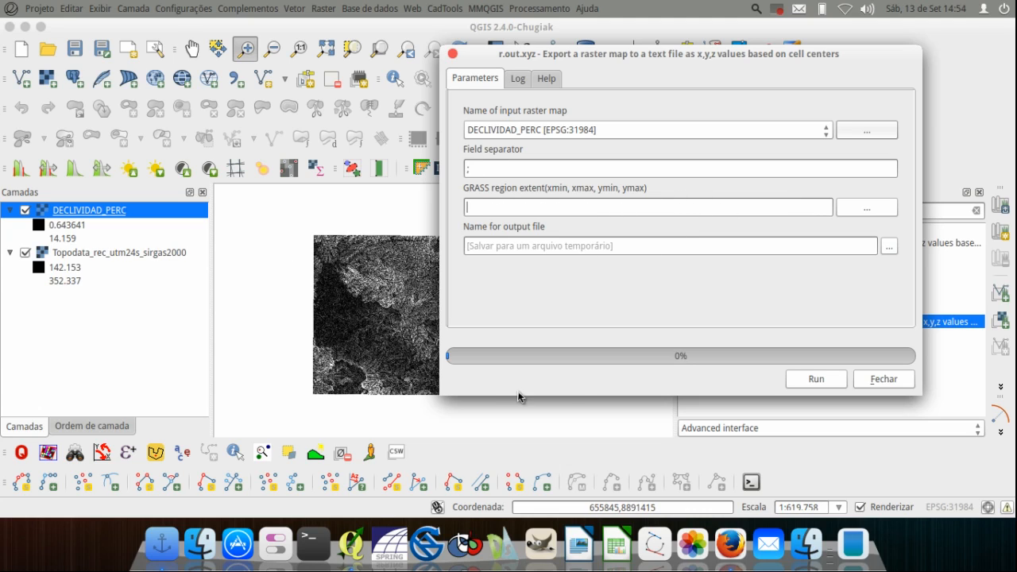
Set the output file to Nuvem_dec.xyz in the temp folder and run the r.out.xyz export.
click(624, 245)
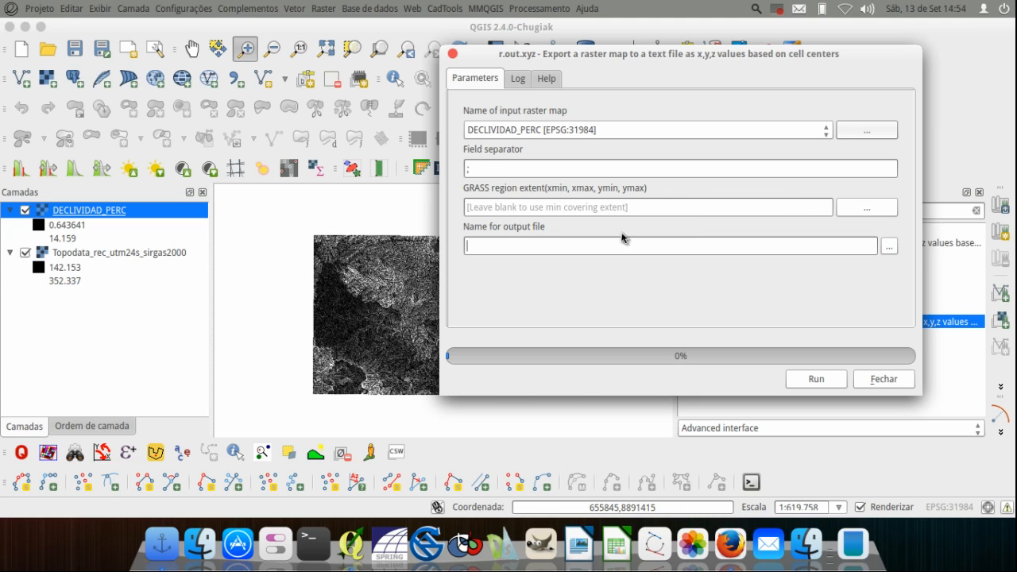
click(890, 246)
click(907, 270)
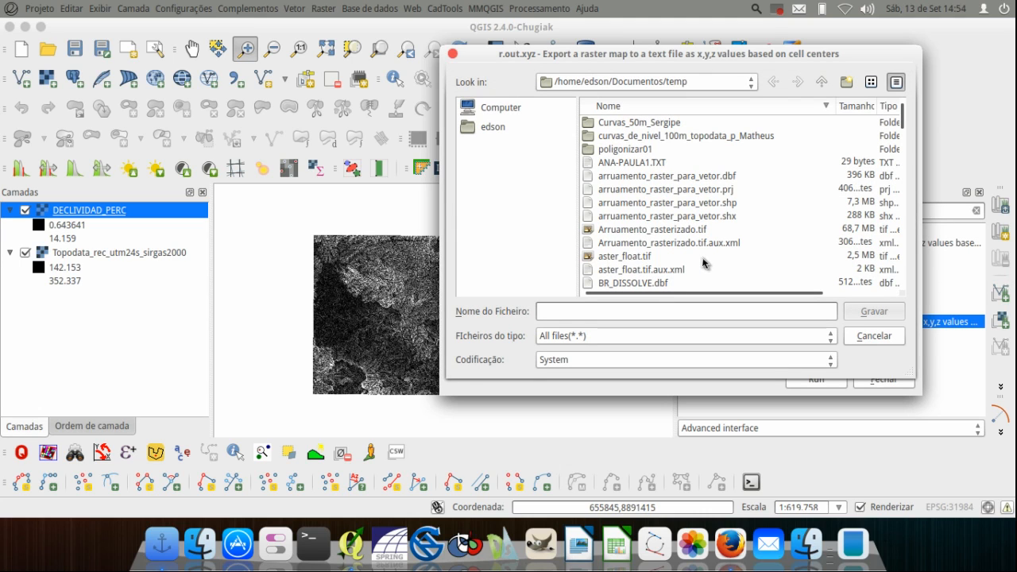
text(Nuvem)
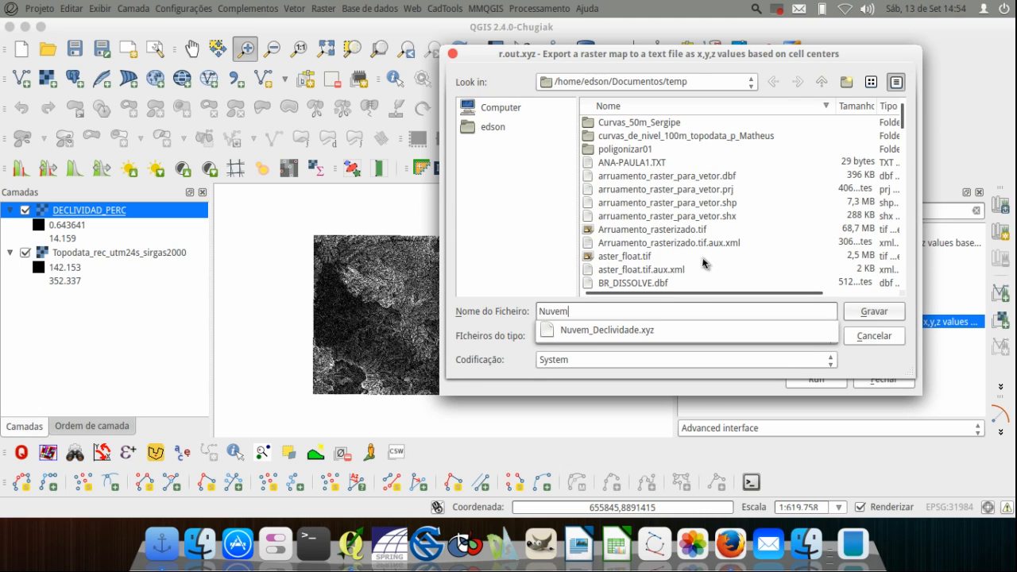
text(_dec.xyz)
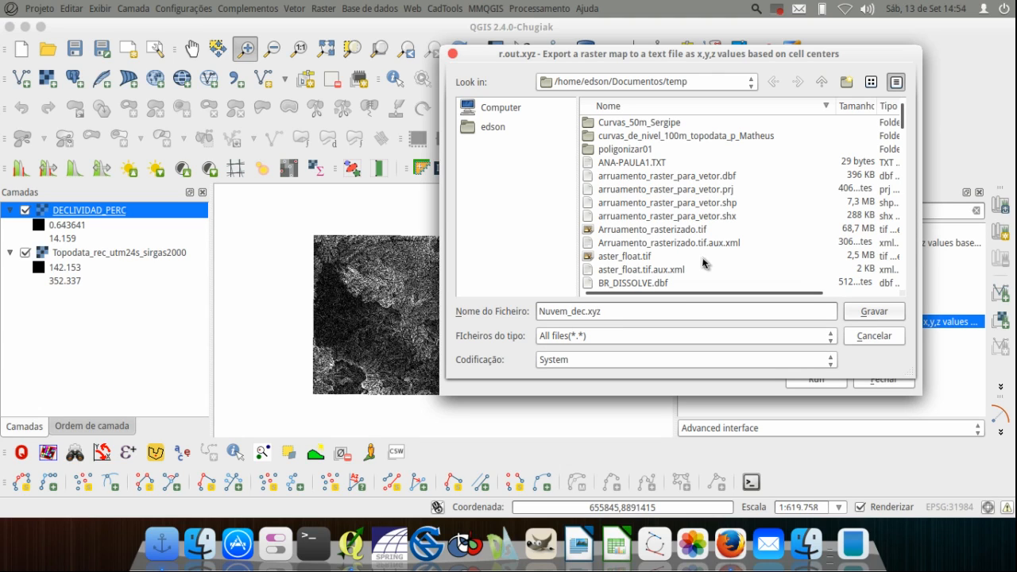
click(855, 311)
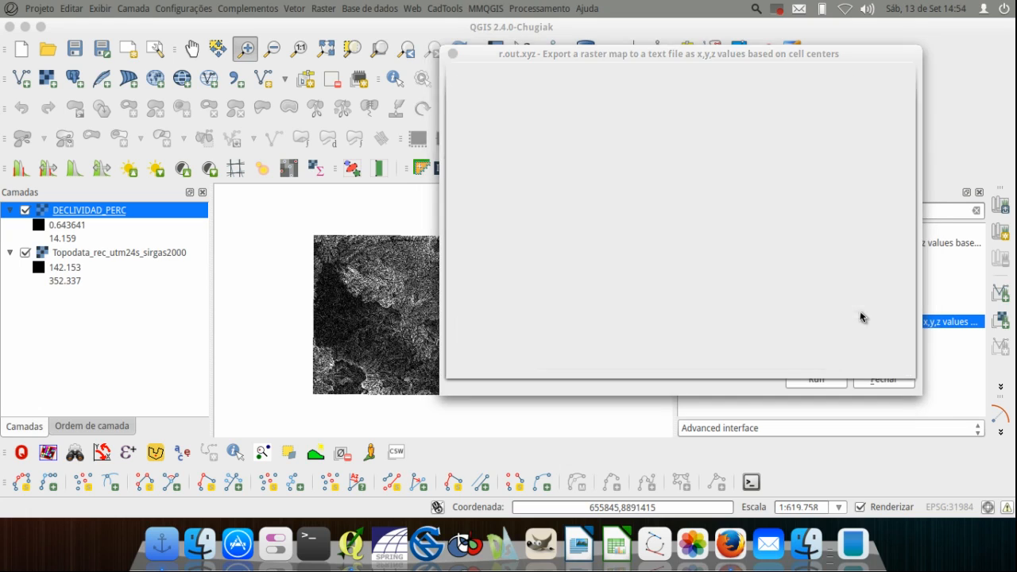
click(818, 380)
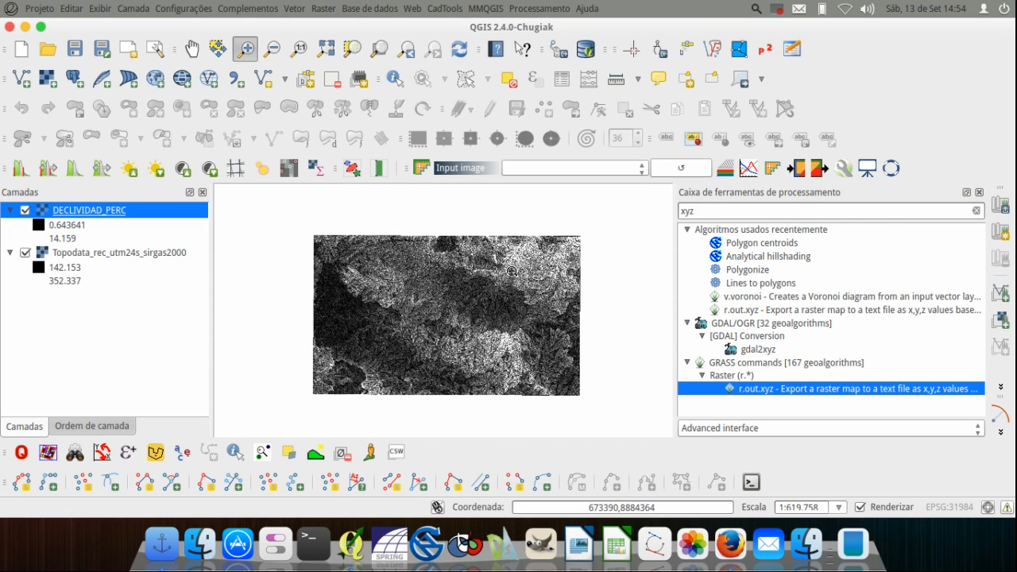
drag(510, 268, 525, 259)
scroll(569, 285, down, 3)
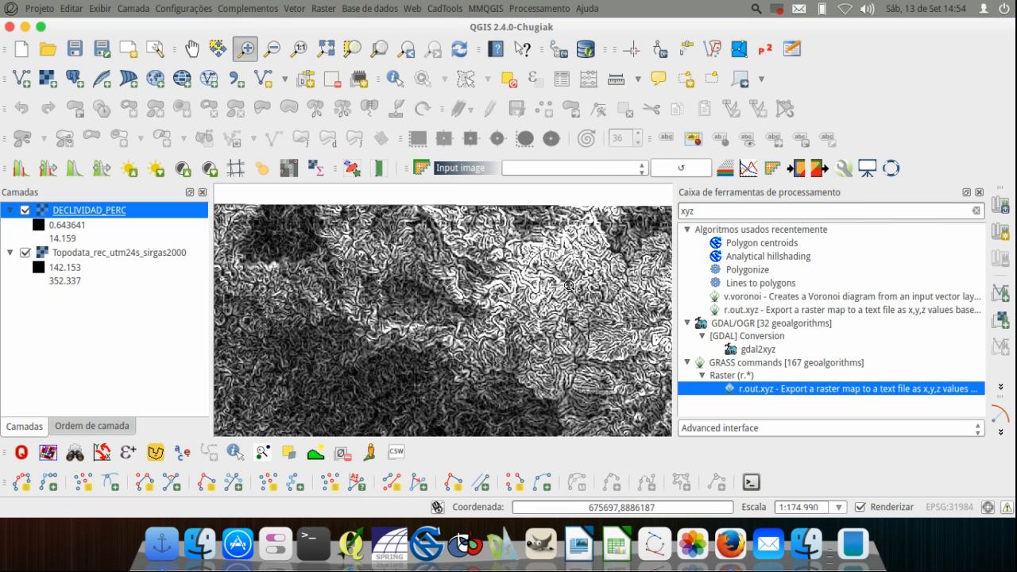
click(326, 49)
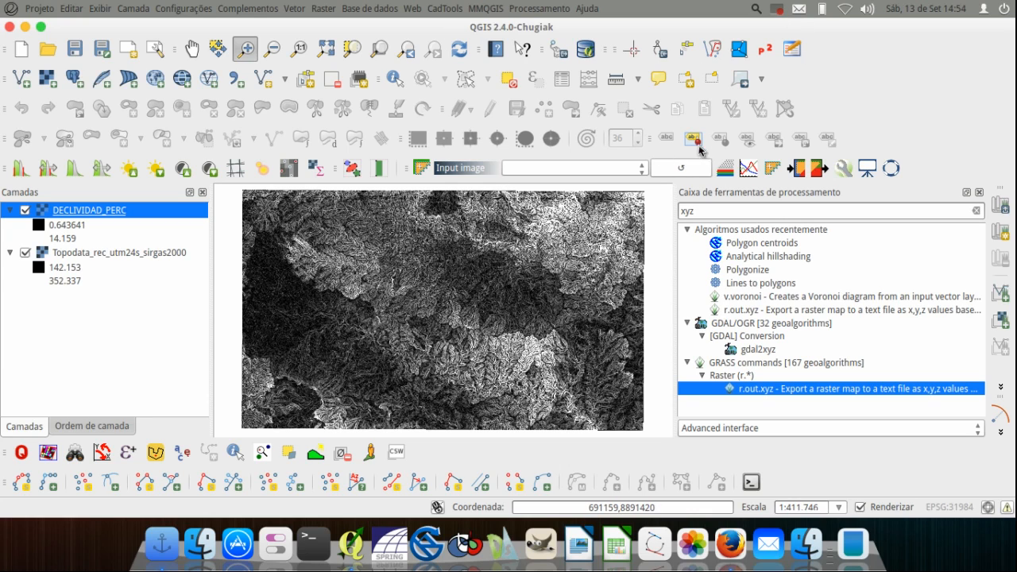
click(777, 8)
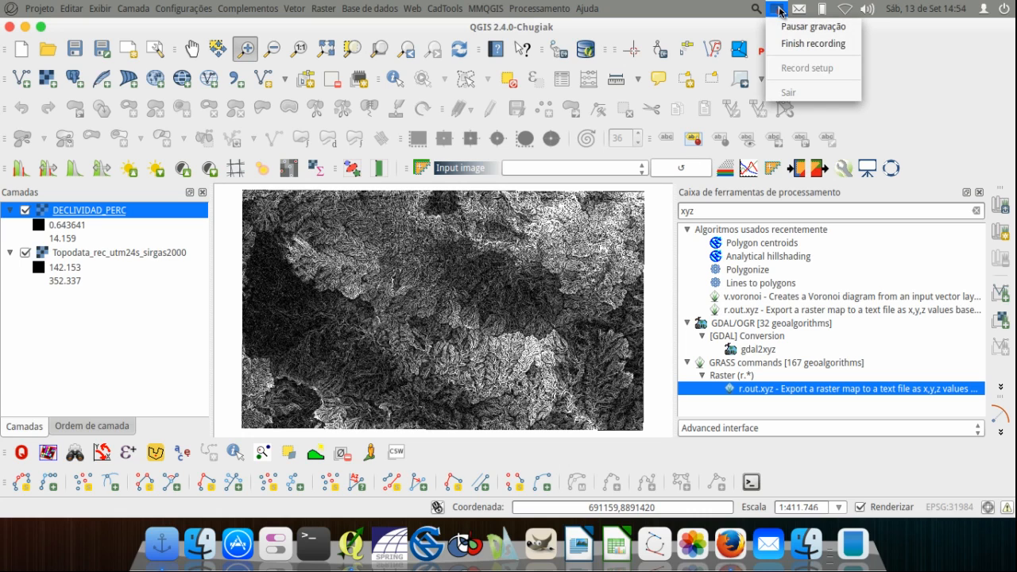
click(822, 50)
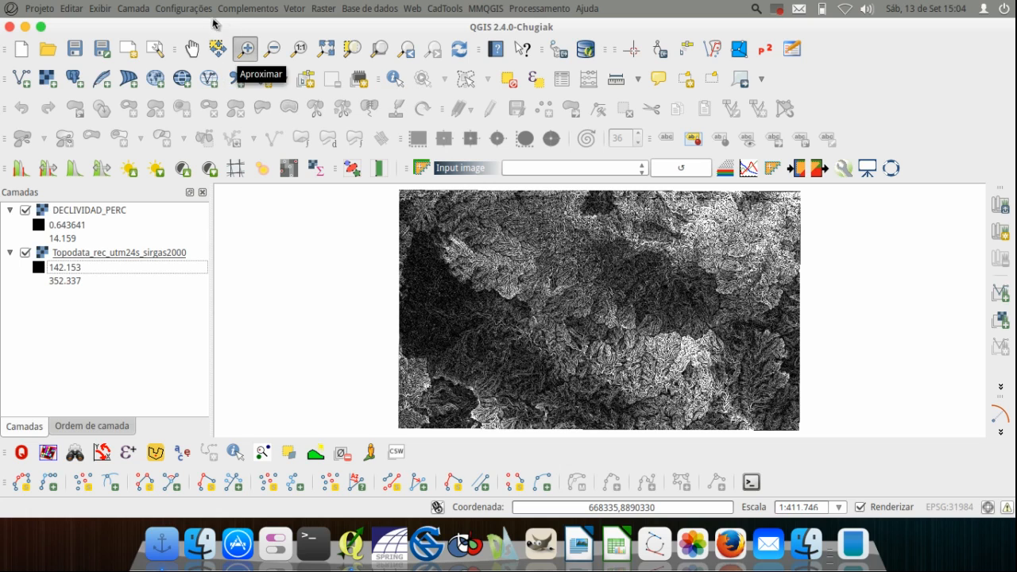
Start adding a delimited text layer and load Nuvem_dec.xyz from the temp folder as its source file.
click(137, 8)
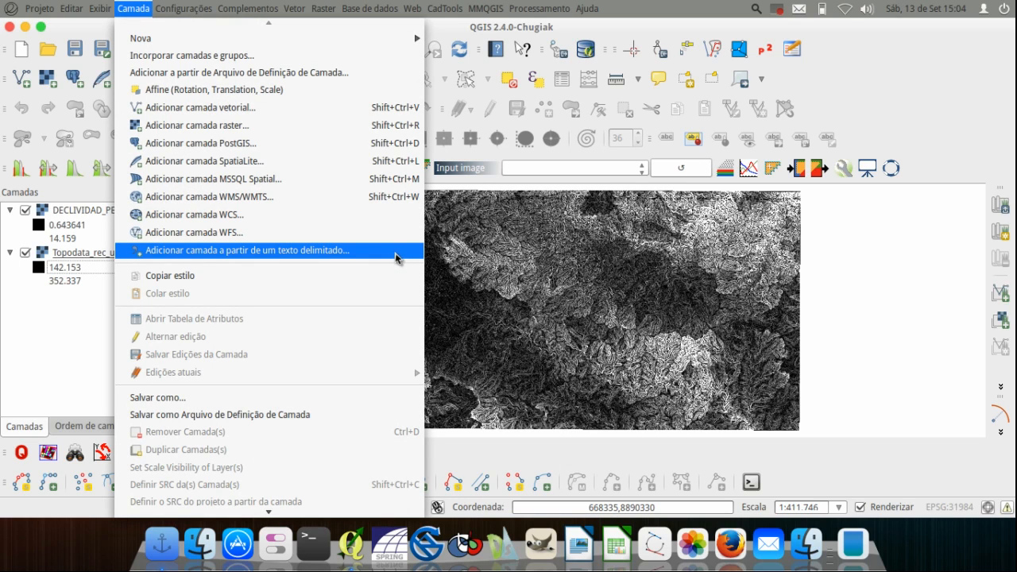
click(366, 253)
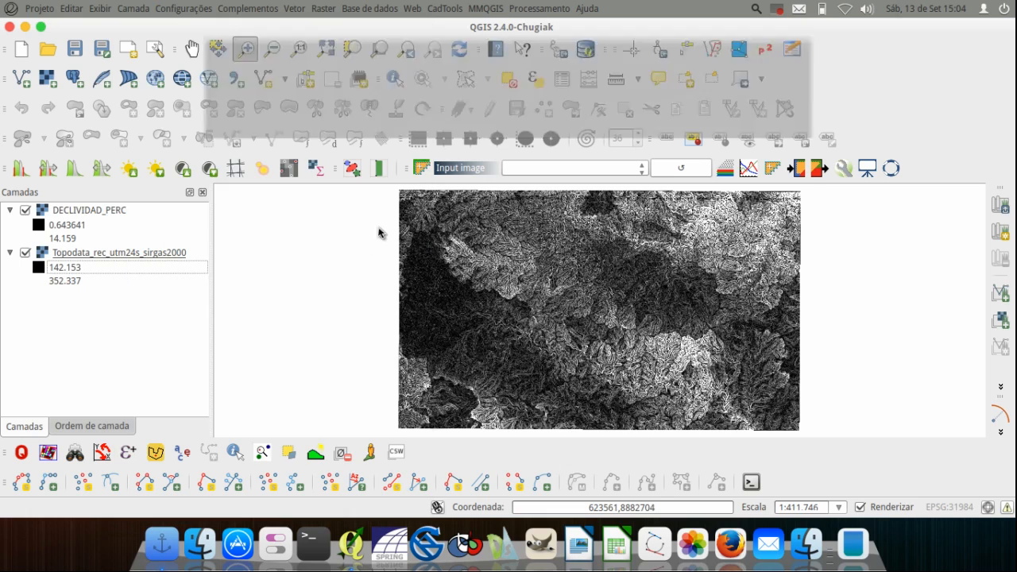
click(795, 57)
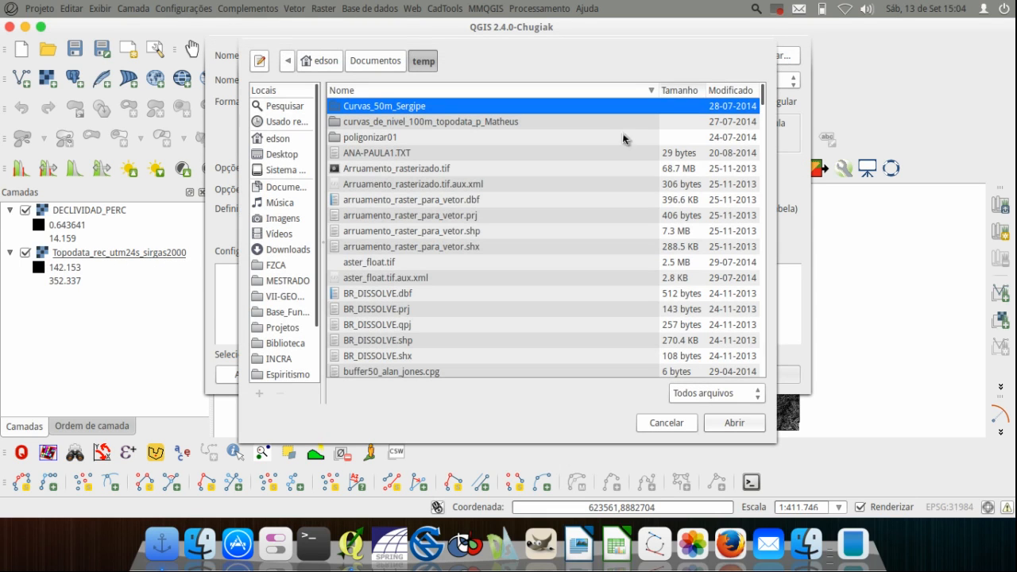
click(383, 265)
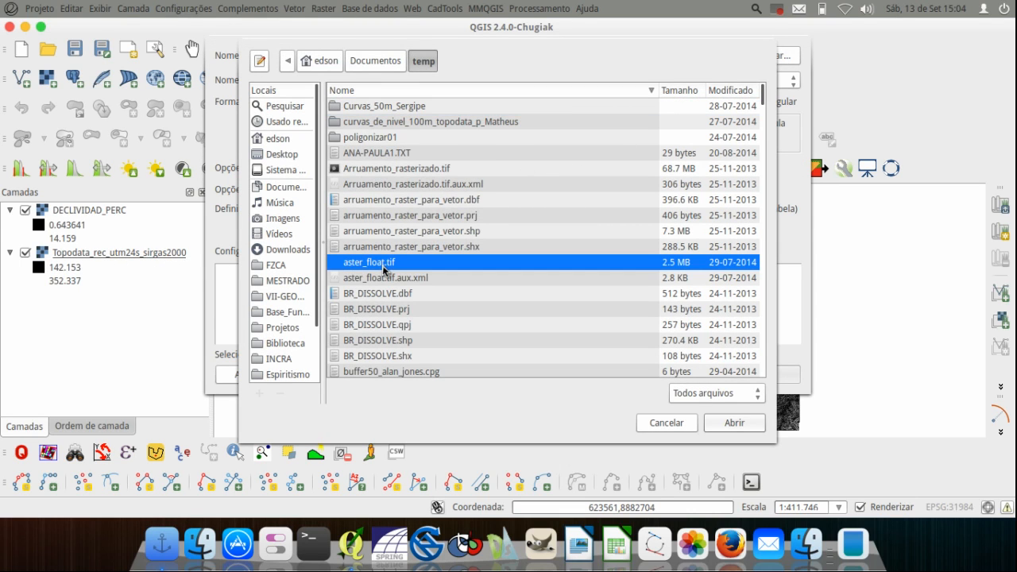
text(nuvem)
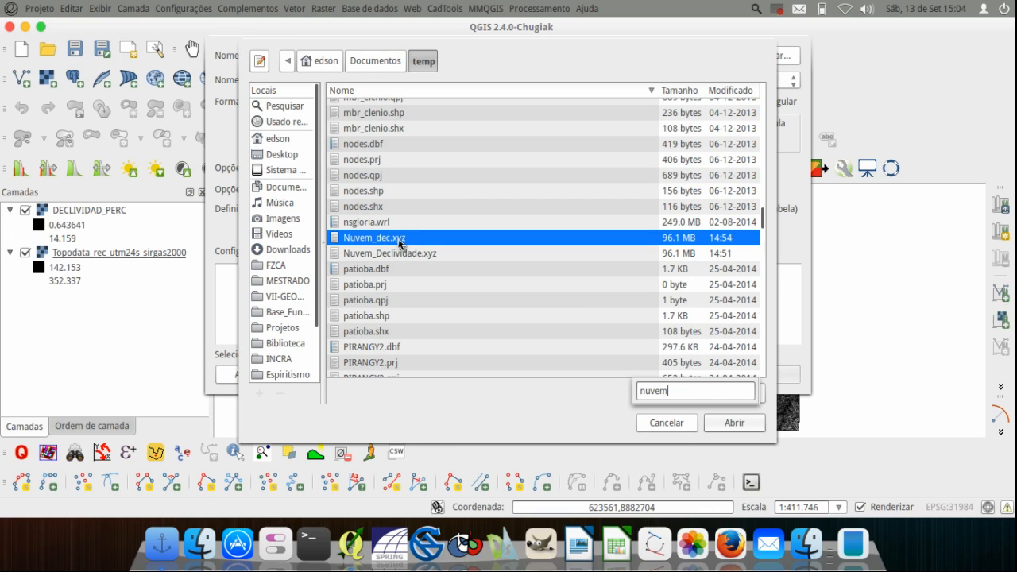
double_click(400, 240)
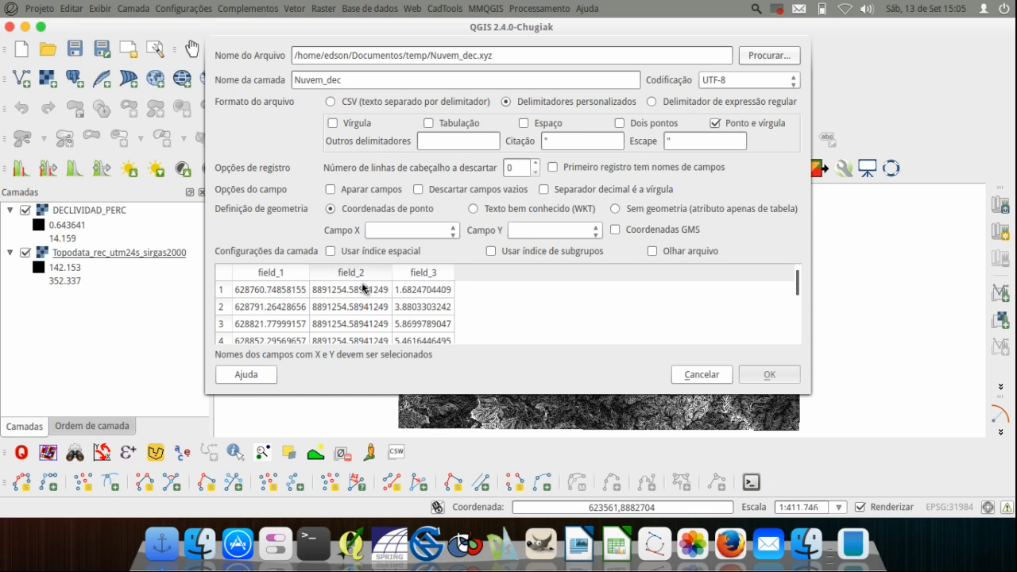
Assign field_1 as the X coordinate and field_2 as the Y coordinate of the Nuvem_dec layer.
click(449, 231)
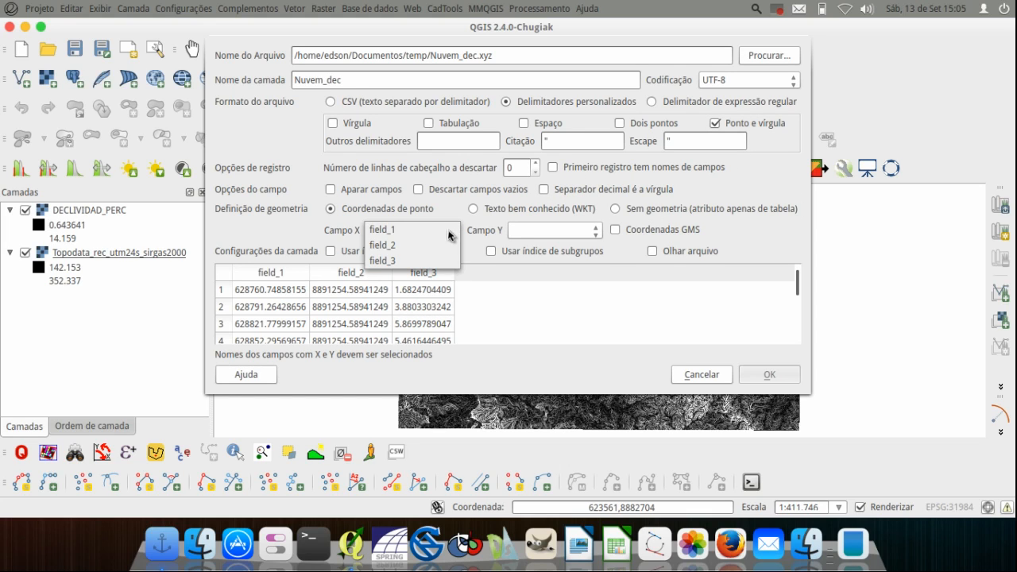
click(435, 235)
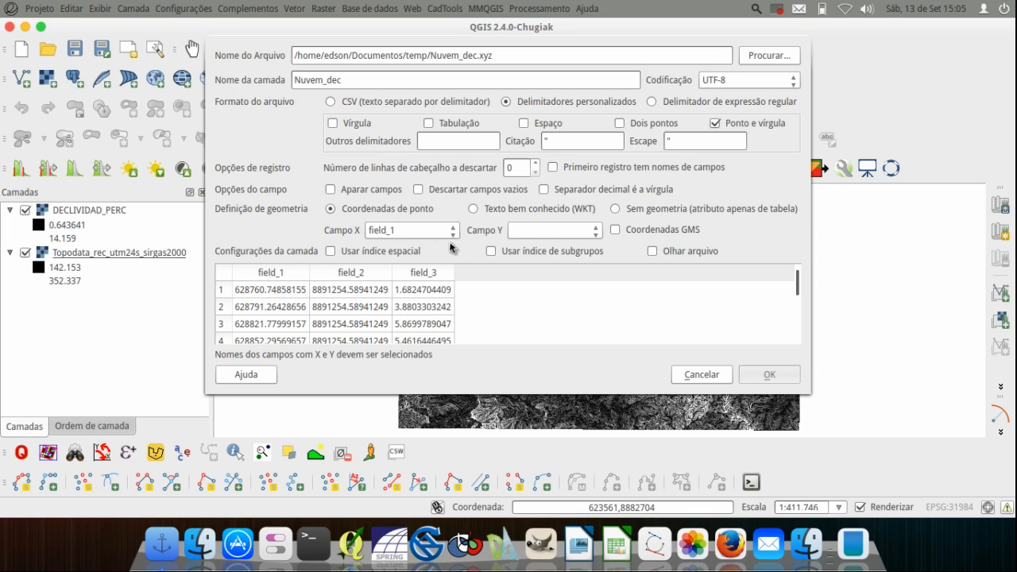
click(550, 230)
click(548, 245)
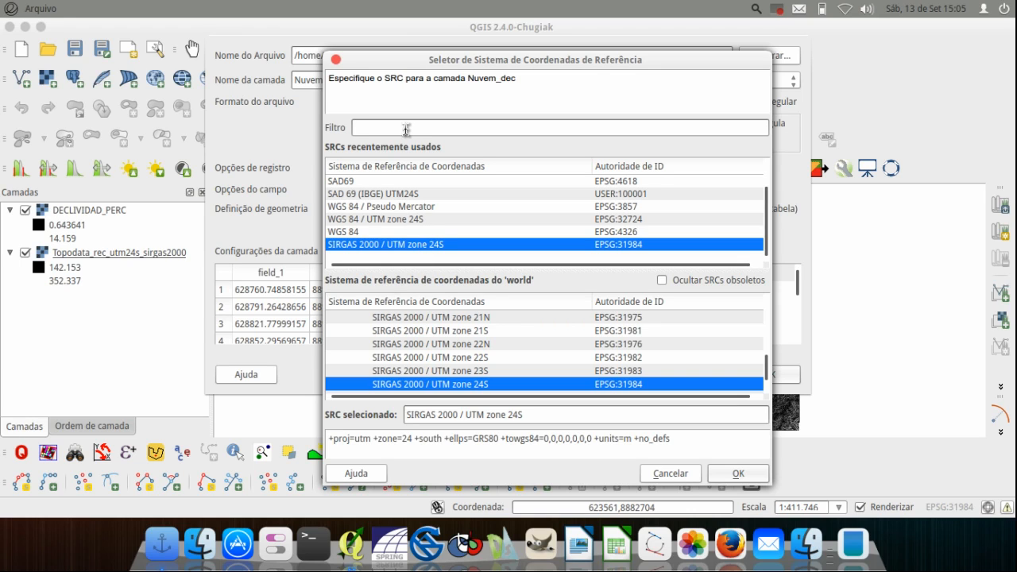
Assign SIRGAS 2000 / UTM zone 24S as the Nuvem_dec layer's coordinate system and examine its points up close.
text(sirgas 2000)
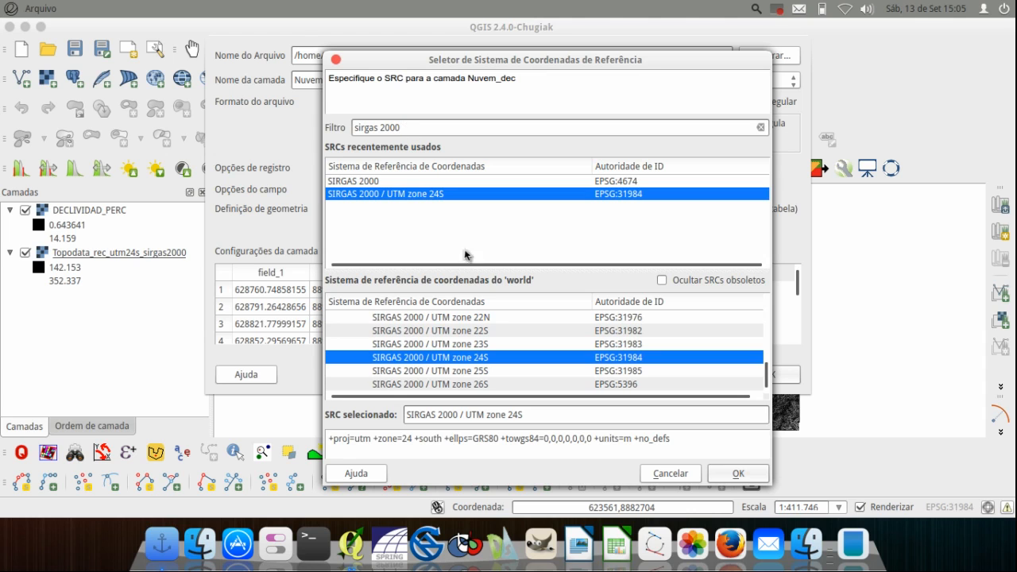
click(735, 475)
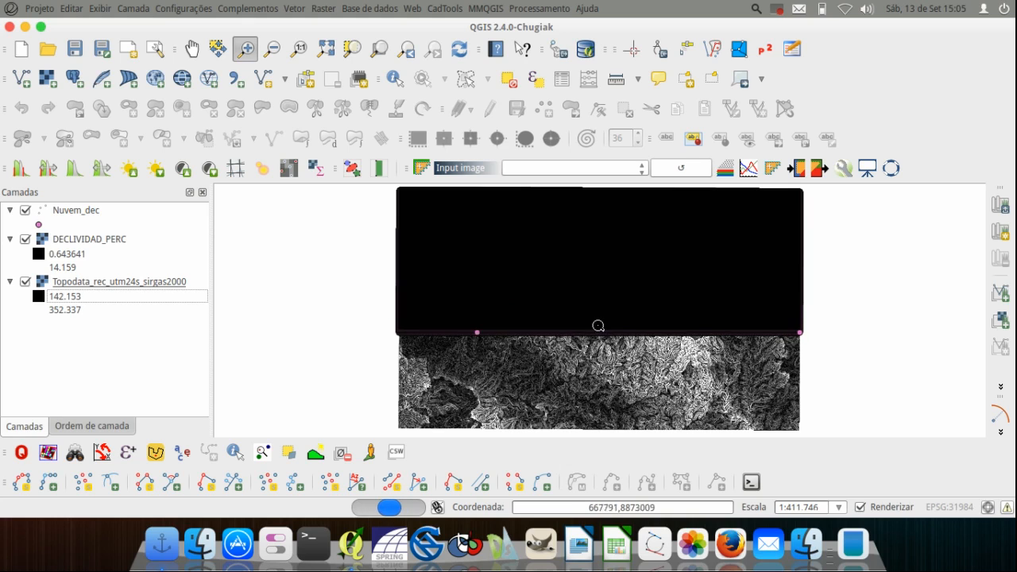
drag(645, 328, 676, 346)
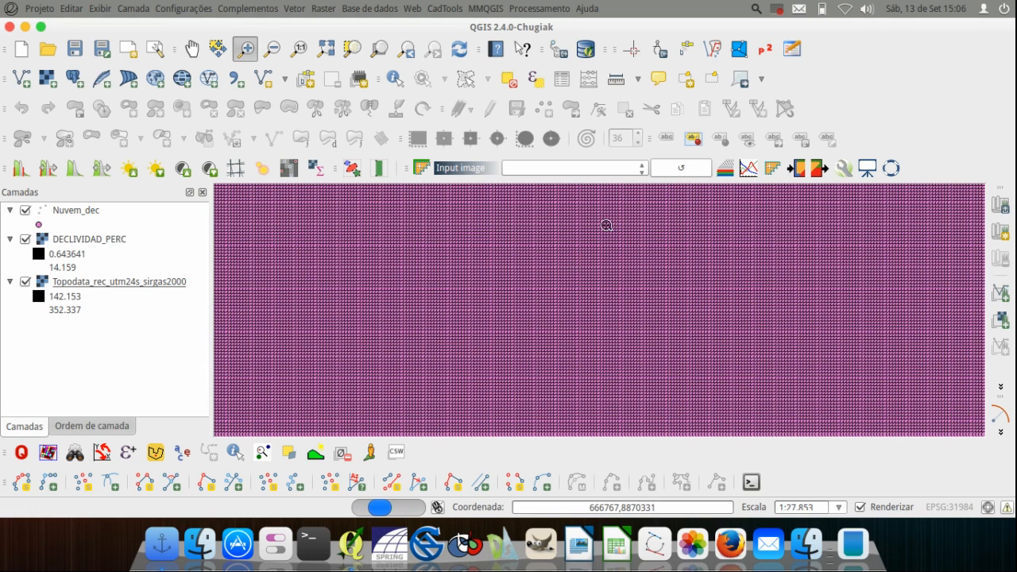
drag(606, 225, 665, 288)
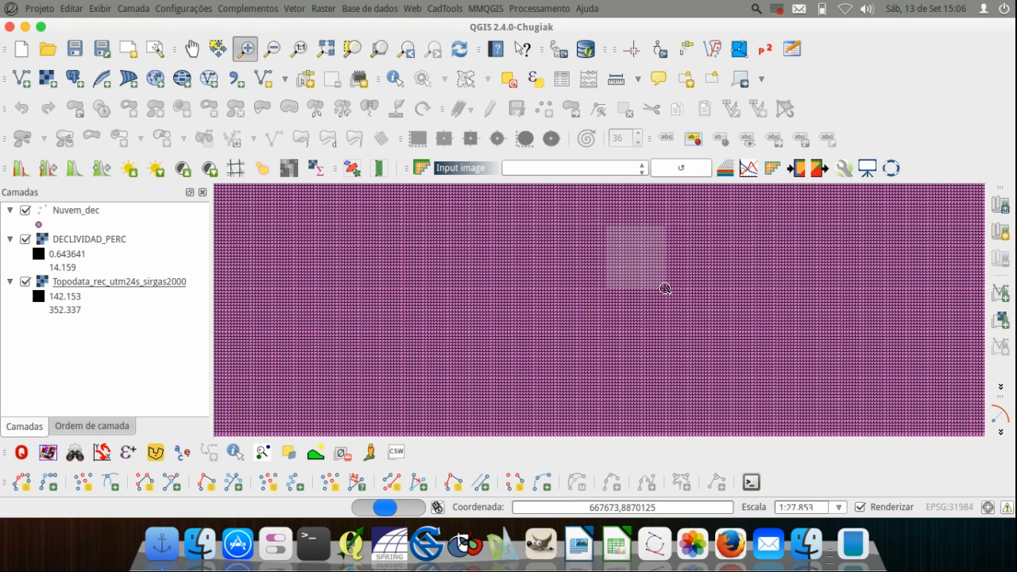
drag(665, 289, 664, 289)
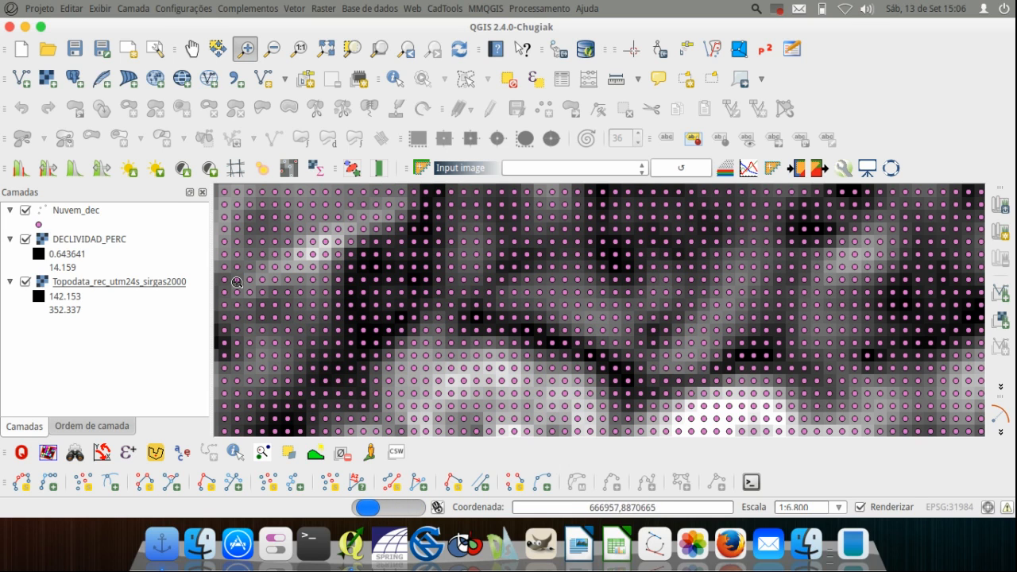
click(777, 10)
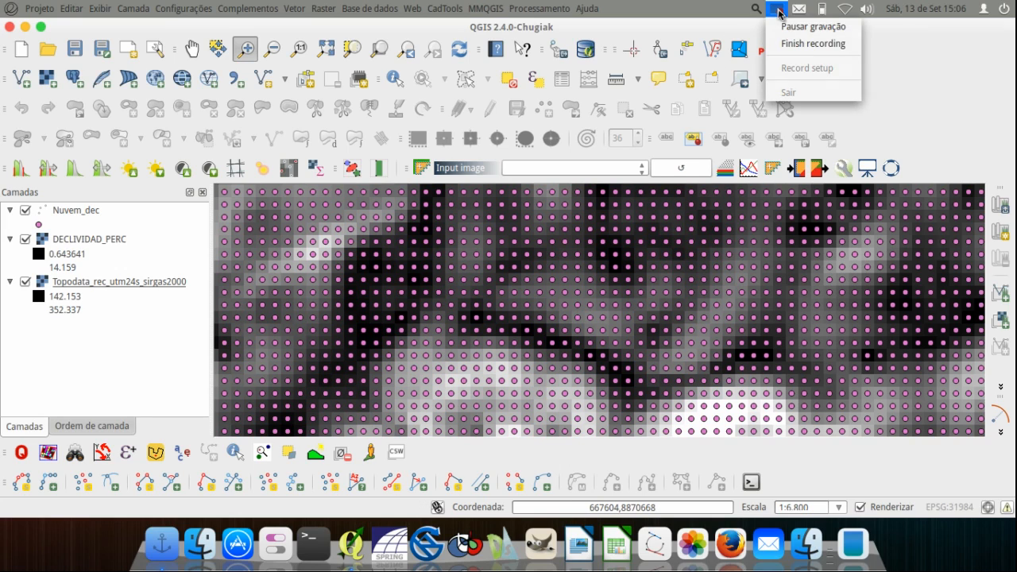
click(829, 46)
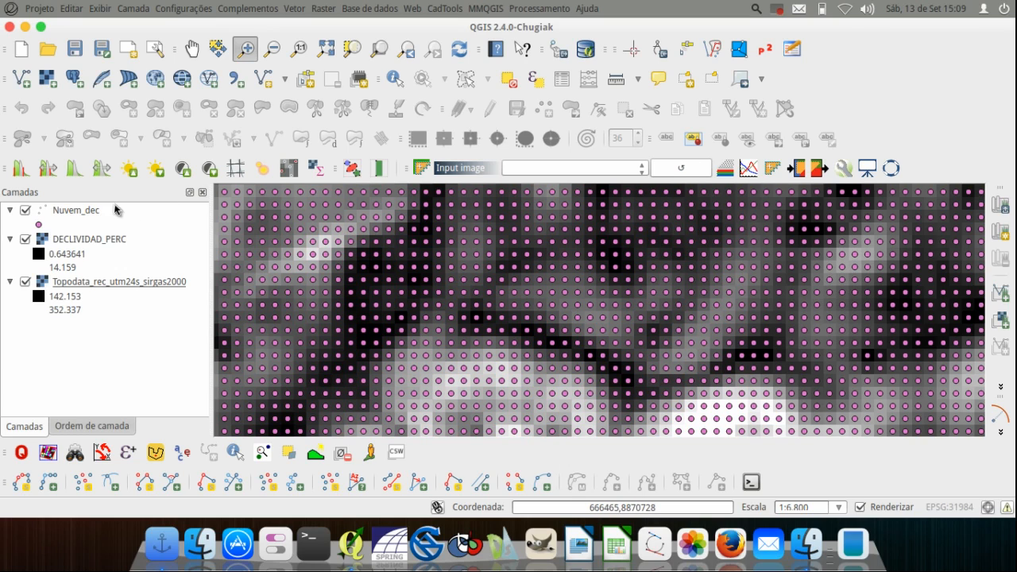
Start the heatmap tool (Mapa de calor) with Nuvem_dec as the input point layer.
click(85, 216)
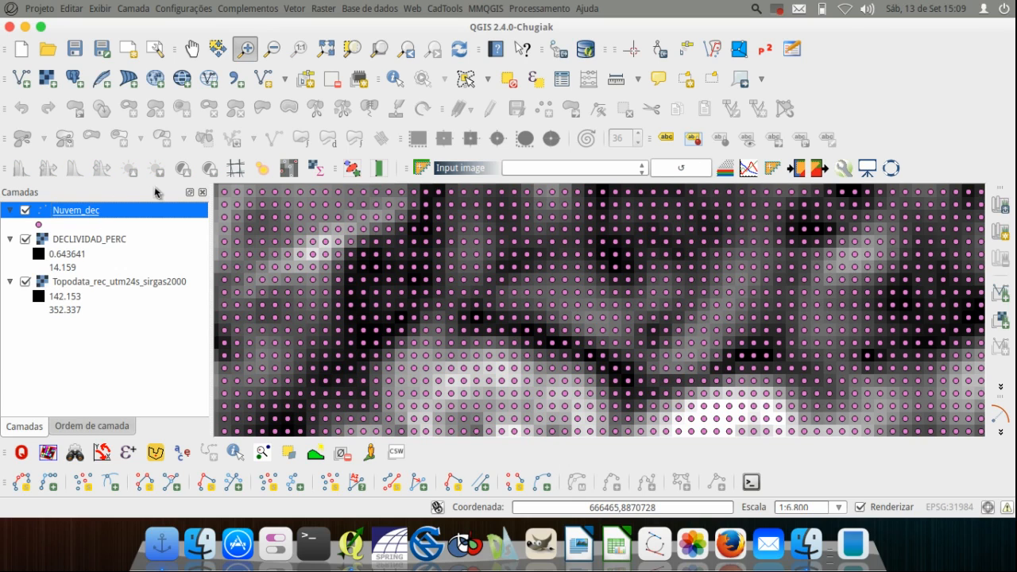
click(329, 9)
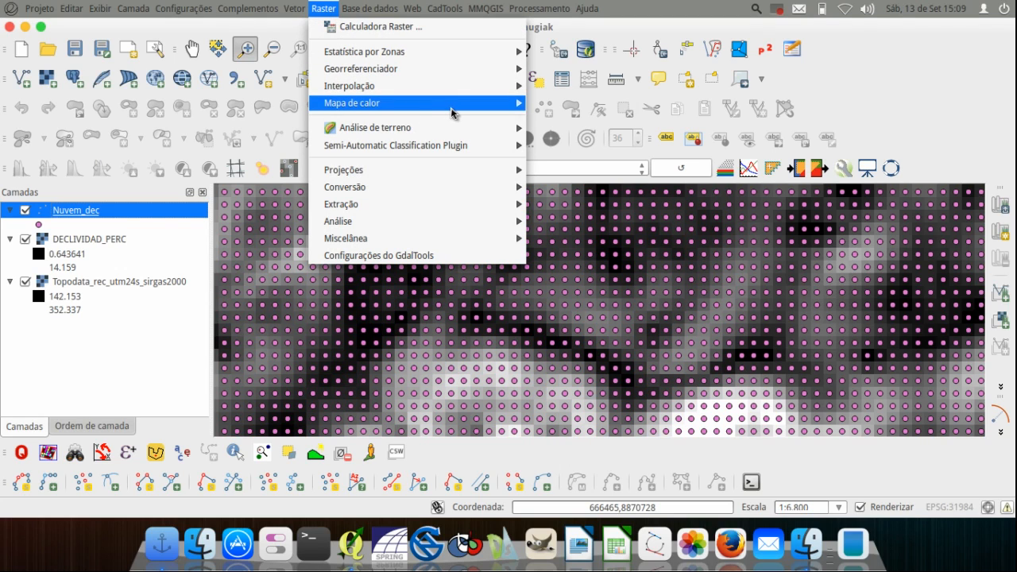
mouse_move(451, 113)
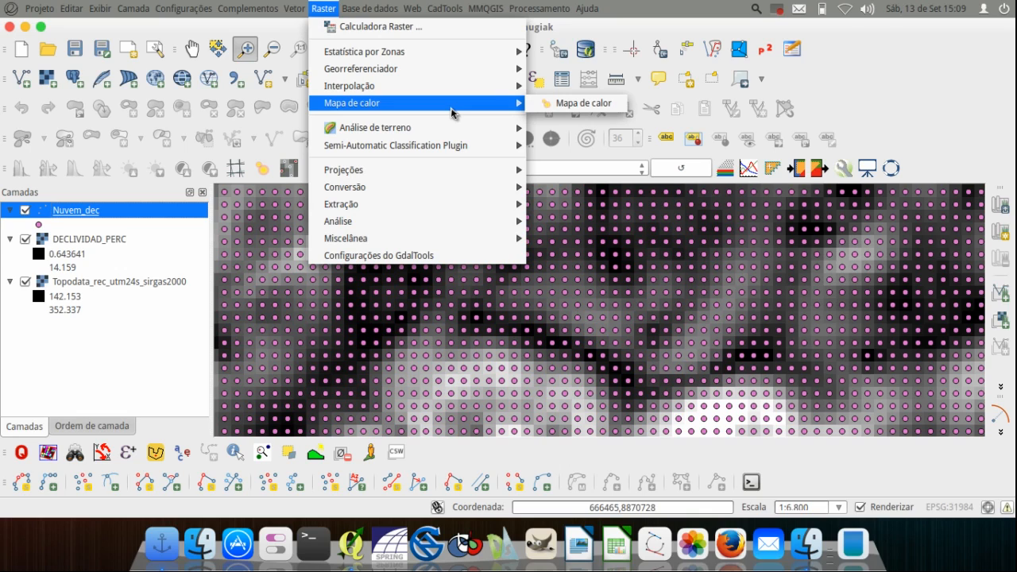
mouse_move(479, 86)
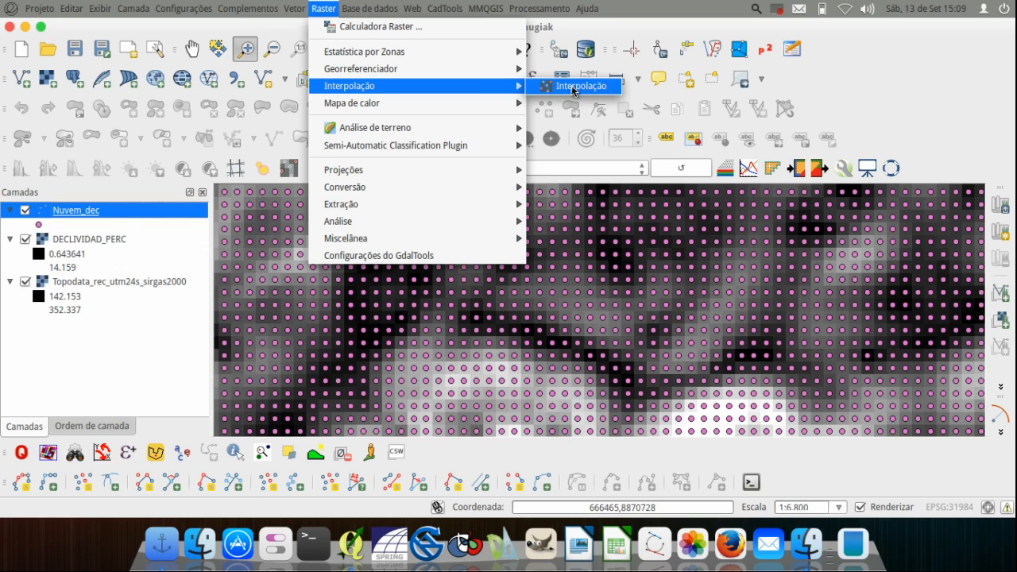
mouse_move(487, 109)
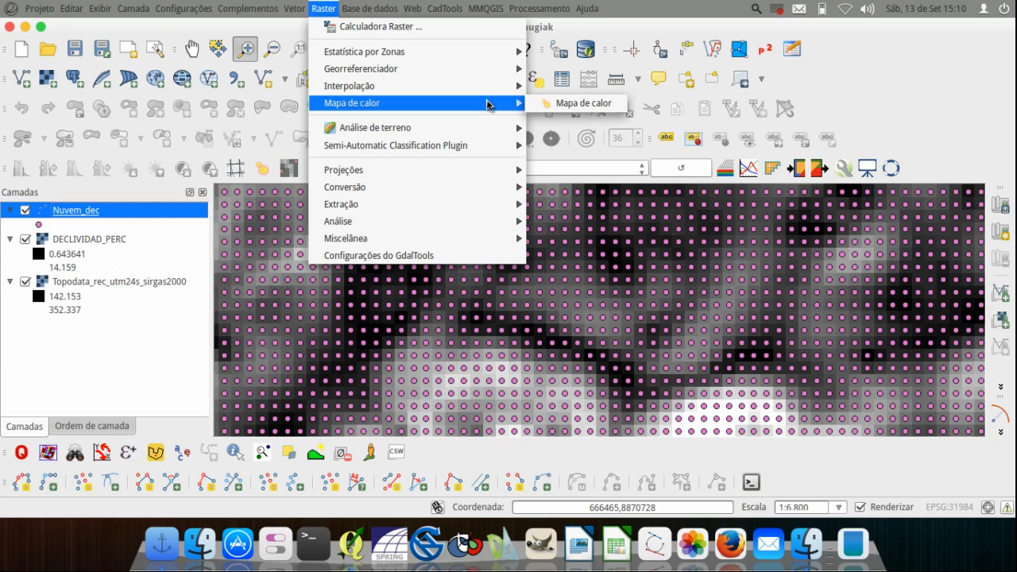
click(588, 107)
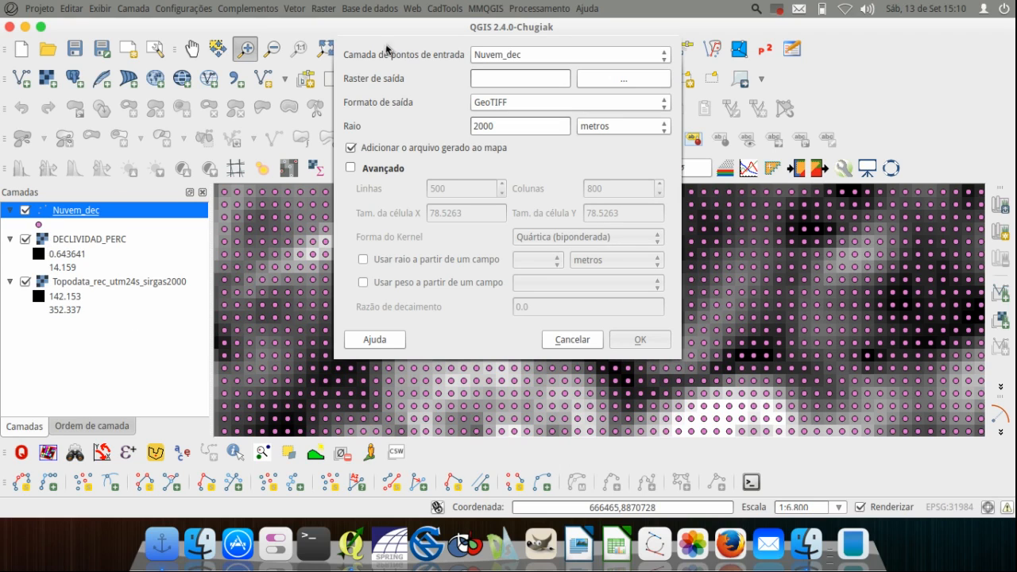
click(667, 56)
click(666, 55)
Set the heatmap's output raster to icr01.tif in the temp folder under Documentos.
click(609, 79)
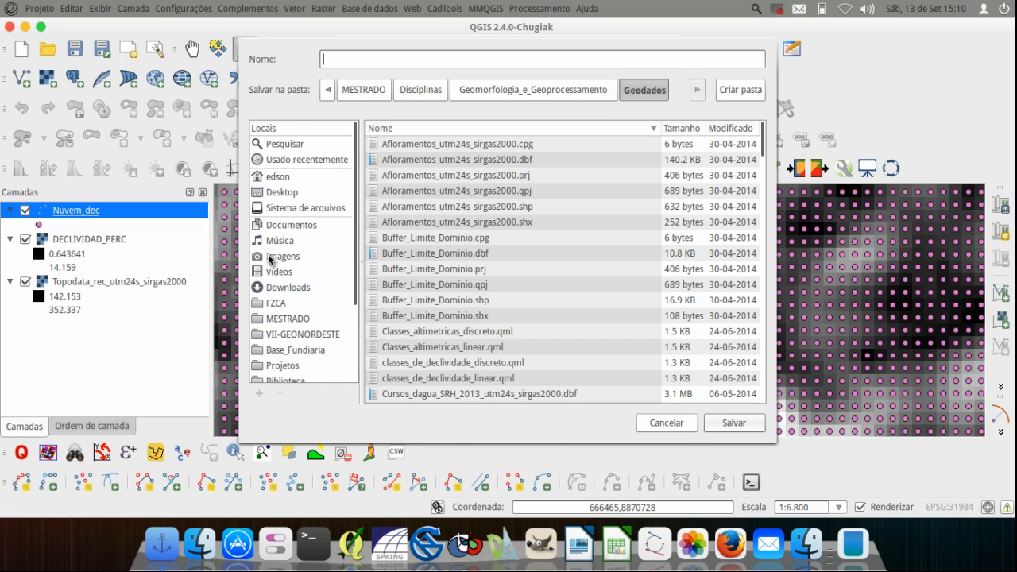
click(276, 227)
click(463, 239)
text(temp)
key(Return)
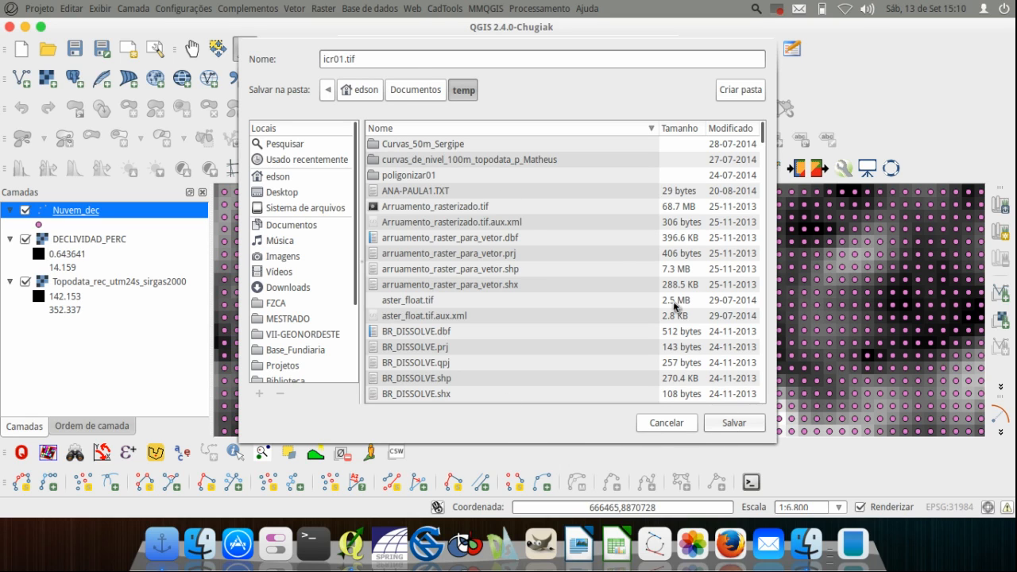
click(723, 422)
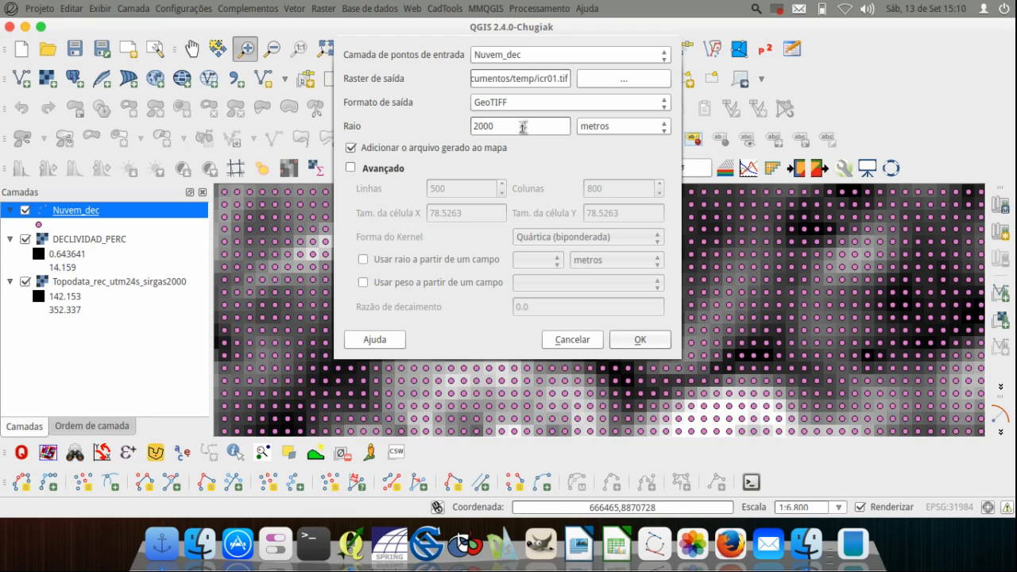
Enable the advanced heatmap settings with X and Y cell sizes of 30 and the Epanechnikov kernel shape.
click(352, 170)
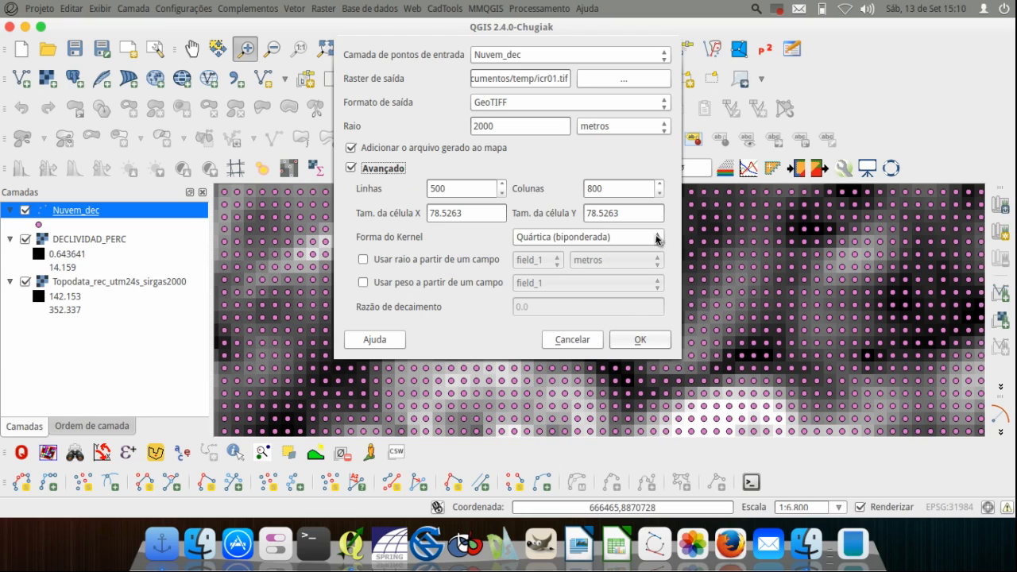
drag(469, 213, 426, 212)
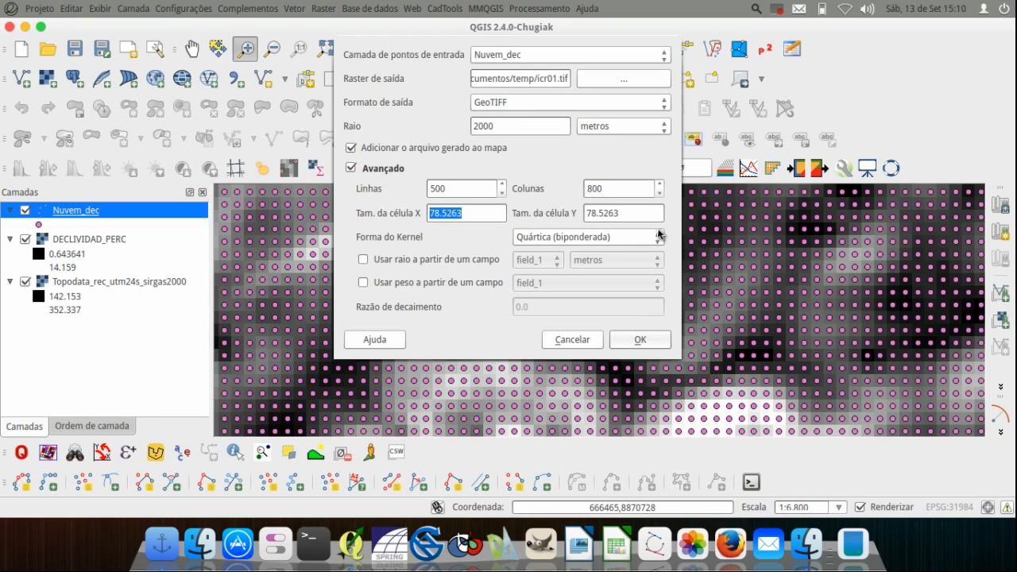
text(30)
click(632, 209)
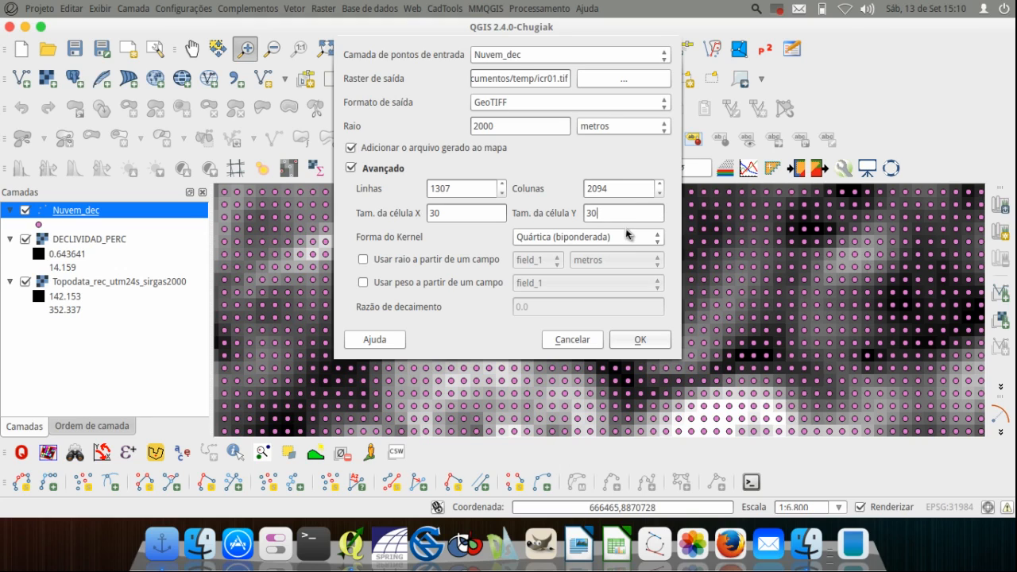
click(658, 238)
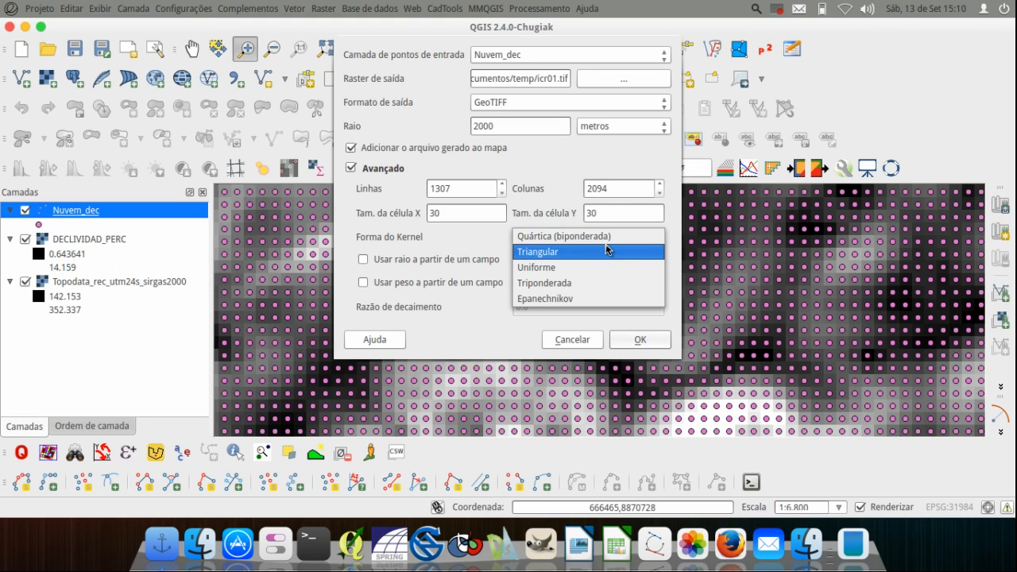
click(589, 305)
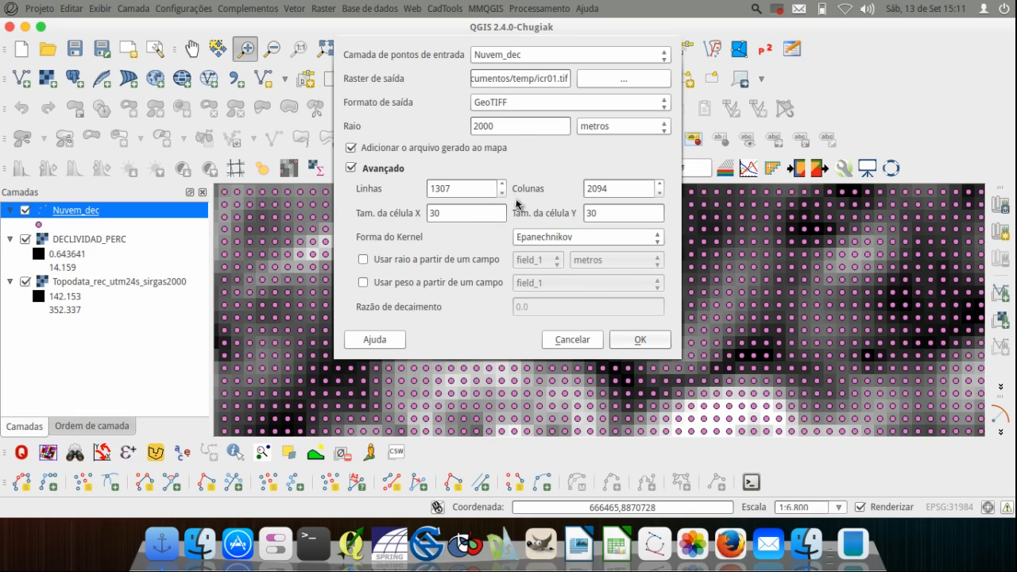
Set the heatmap radius to 1128 metres and rename the output raster to icrglobal01.
drag(516, 127, 492, 131)
text(1128)
key(Tab)
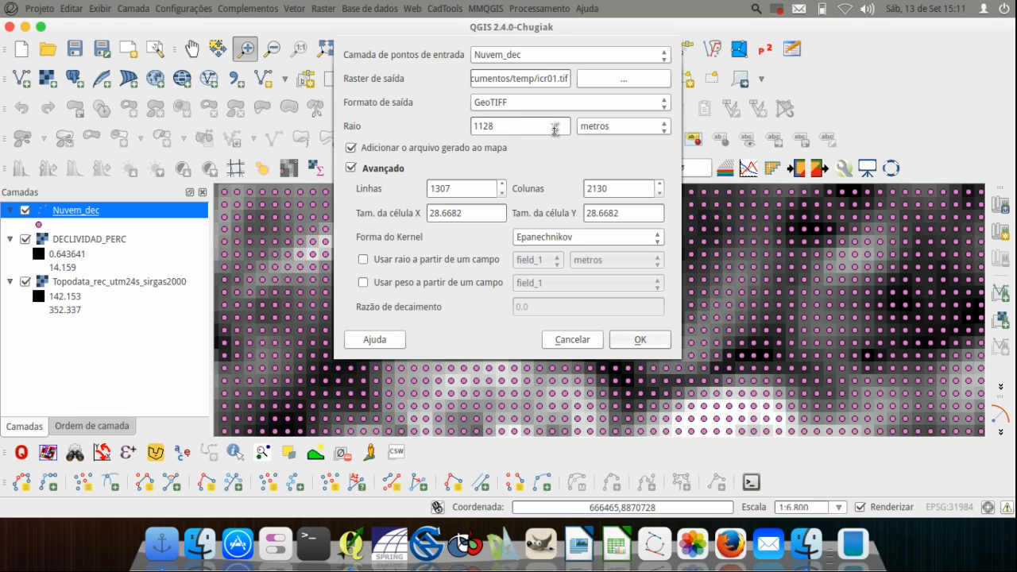
text(al)
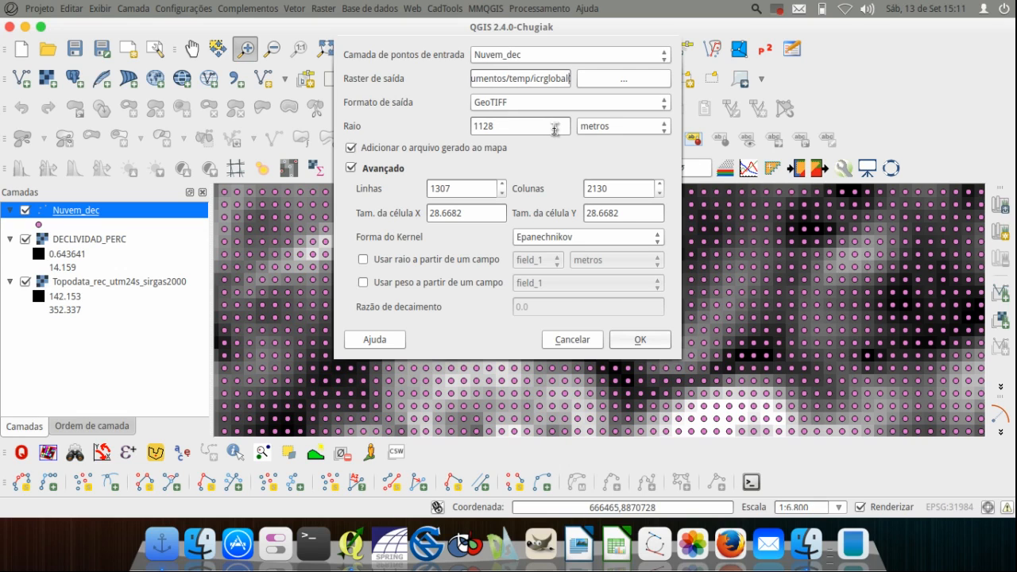
Weight the heatmap points by the values of field_3.
click(380, 284)
click(627, 280)
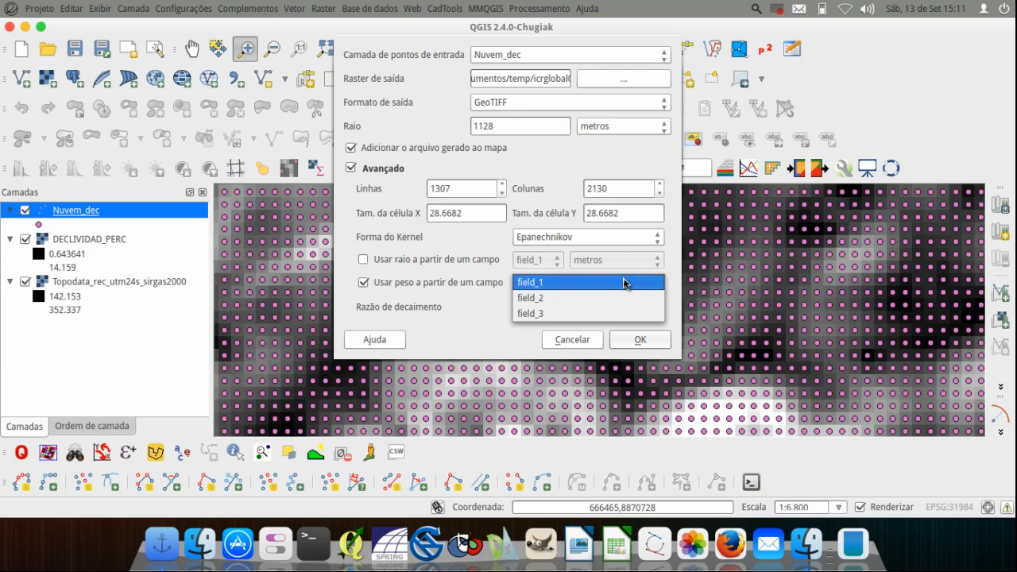
click(601, 315)
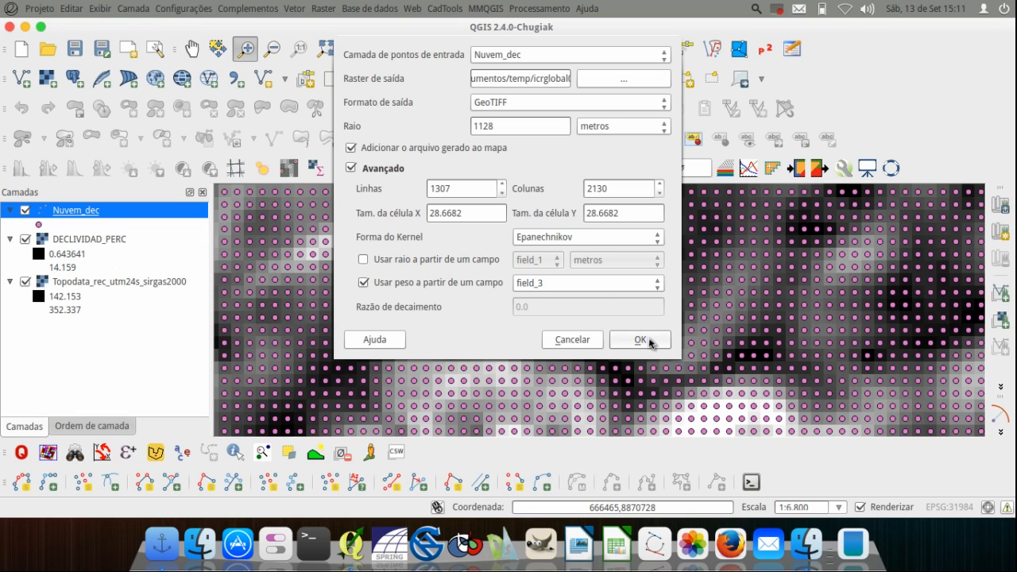
Set the heatmap cell size back to 30 and generate the raster.
drag(632, 213, 569, 219)
text(30)
key(shift+Tab)
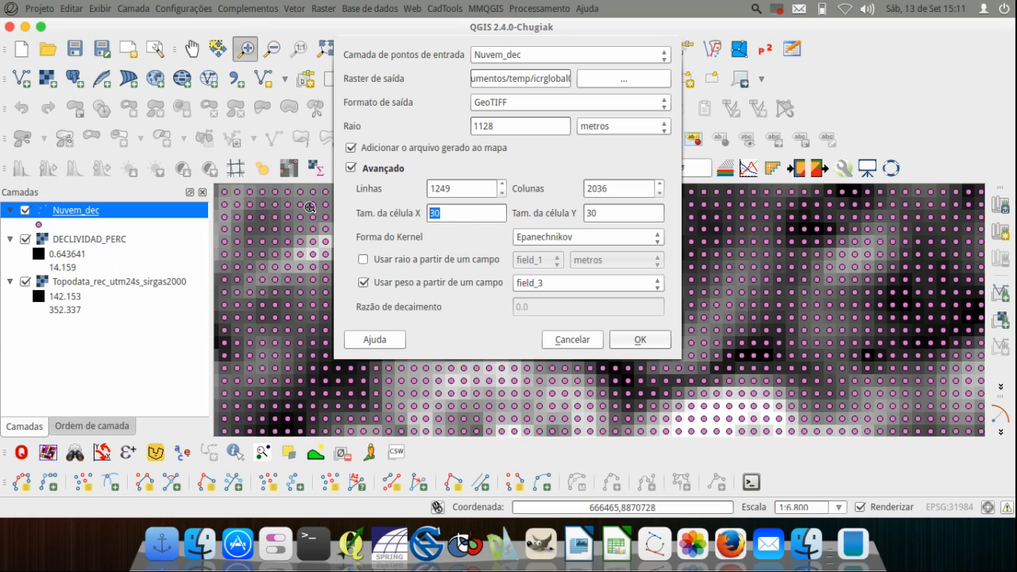
click(653, 339)
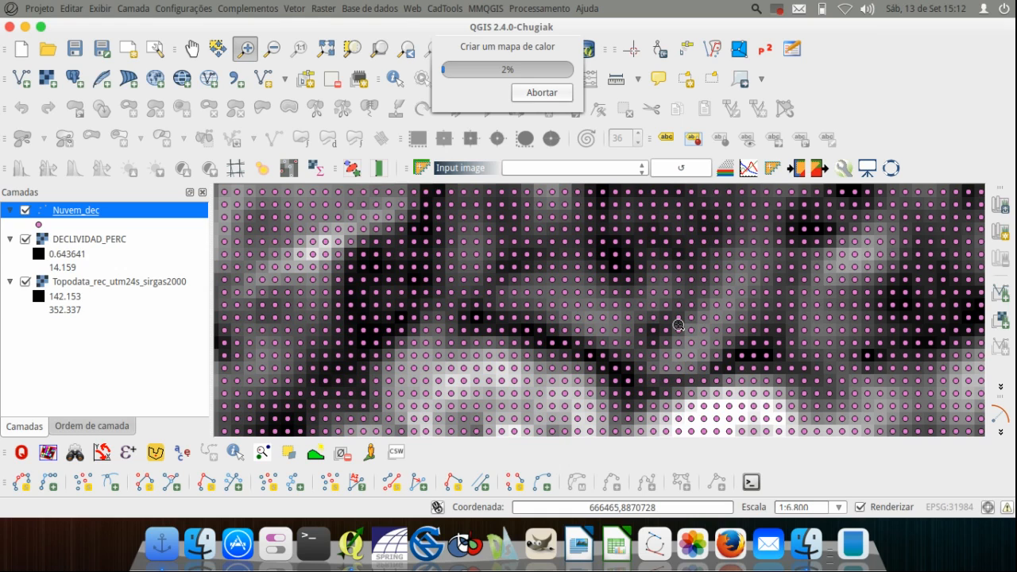
click(778, 8)
click(813, 27)
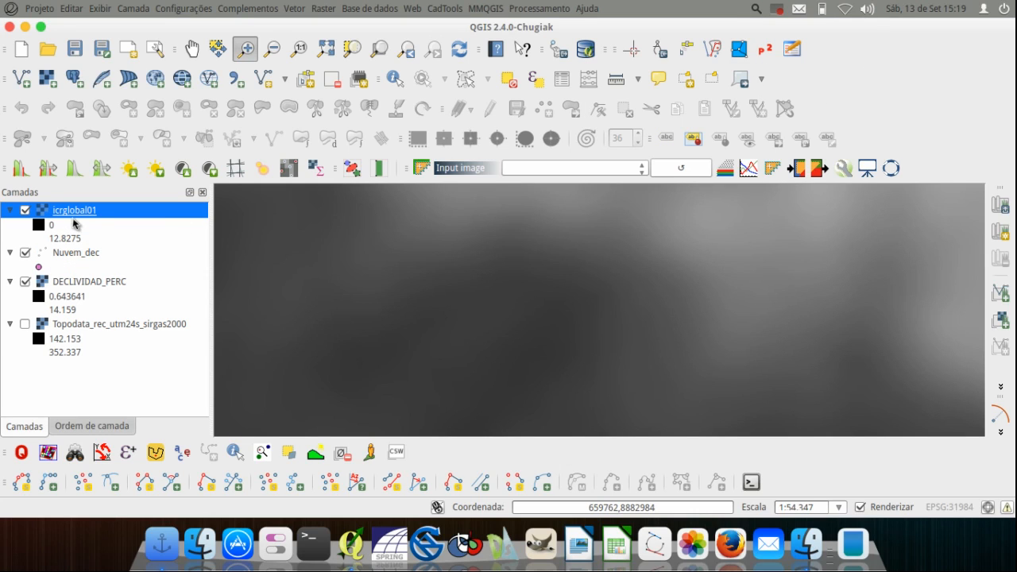
Hide the Nuvem_dec and DECLIVIDAD_PERC layers to show only the full icrglobal01 heatmap.
click(25, 253)
click(25, 281)
click(327, 49)
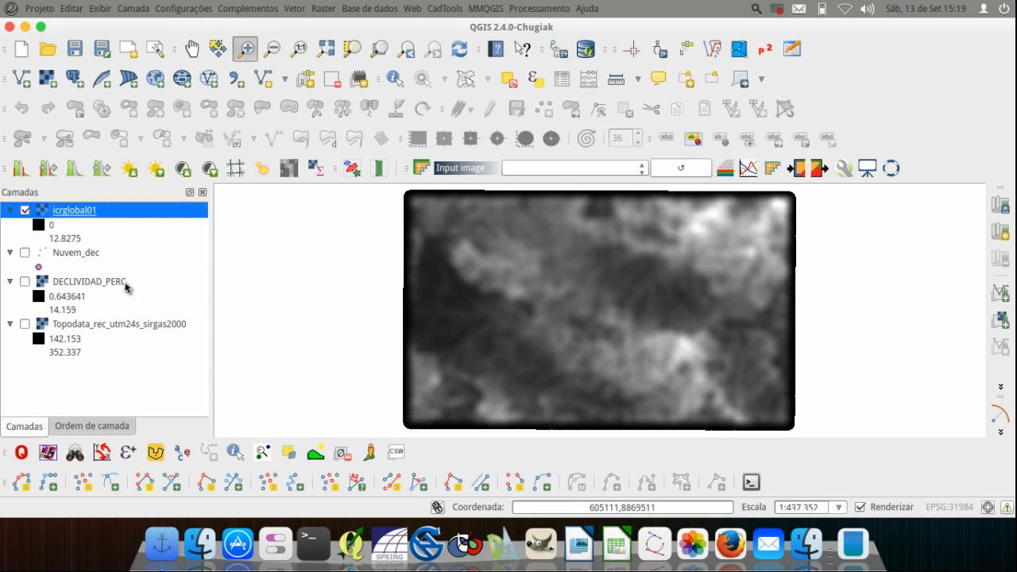
Change the render type of the icrglobal01 layer to single-band pseudocolor (Banda simples falsa-cor).
double_click(108, 214)
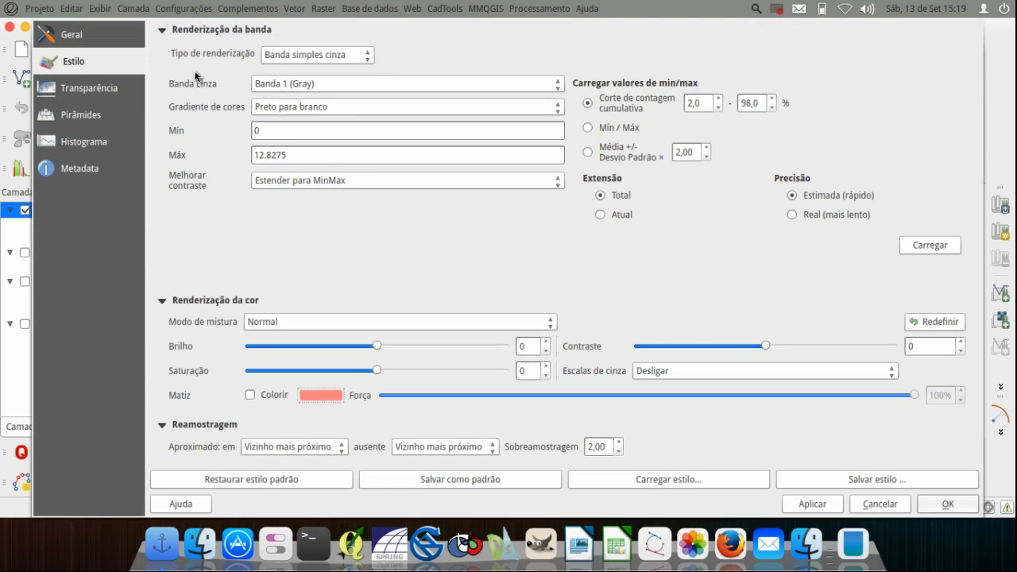
click(361, 55)
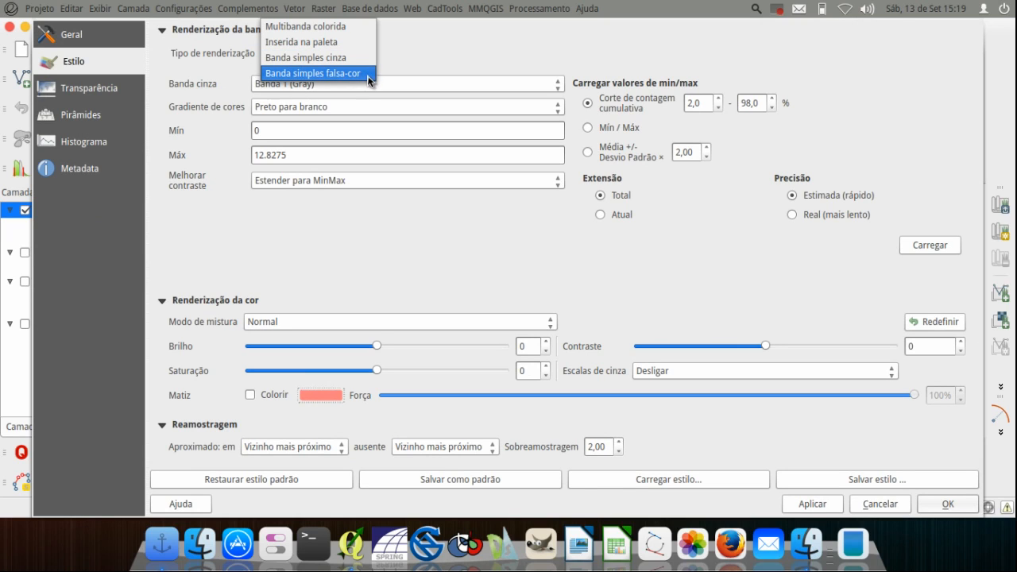
click(367, 73)
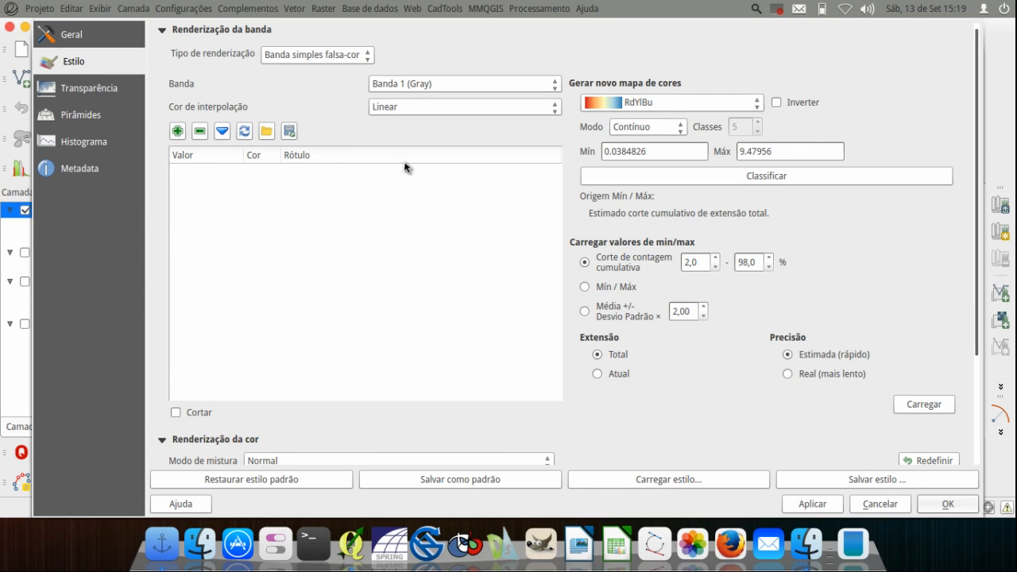
Load the Min/Max value range and classify icrglobal01 with the inverted RdYlBu color ramp.
click(615, 287)
click(923, 406)
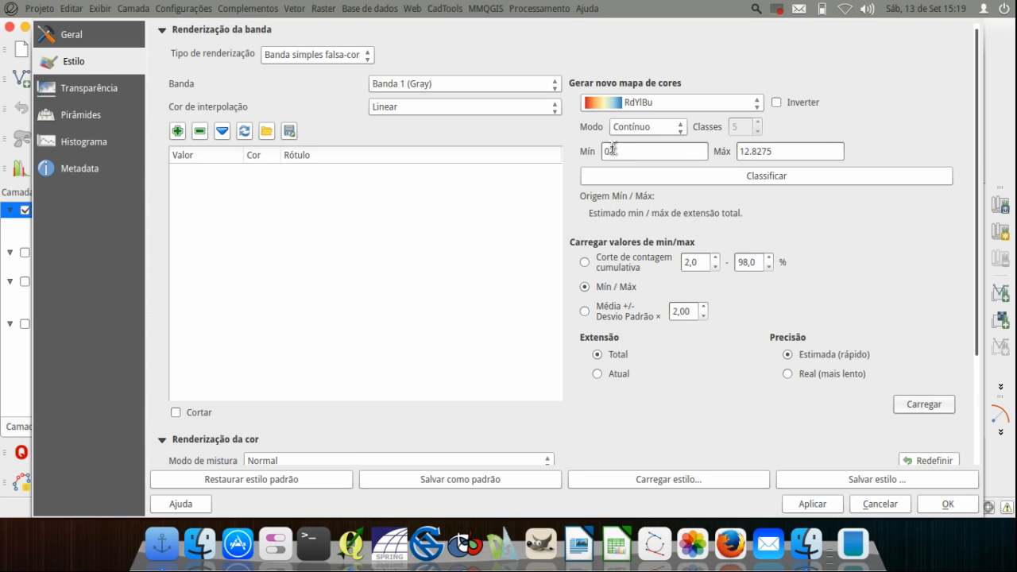
click(782, 103)
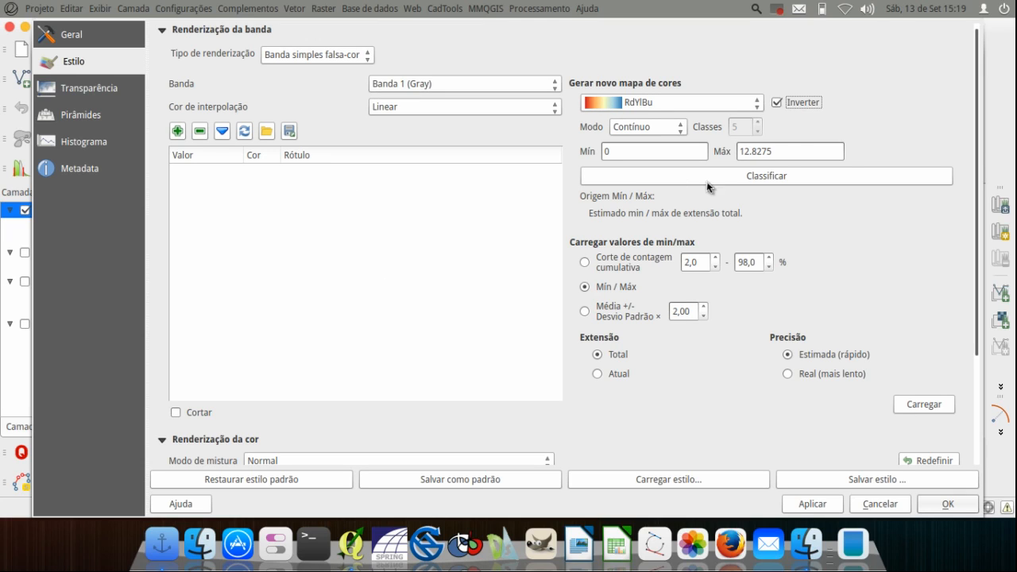
click(764, 181)
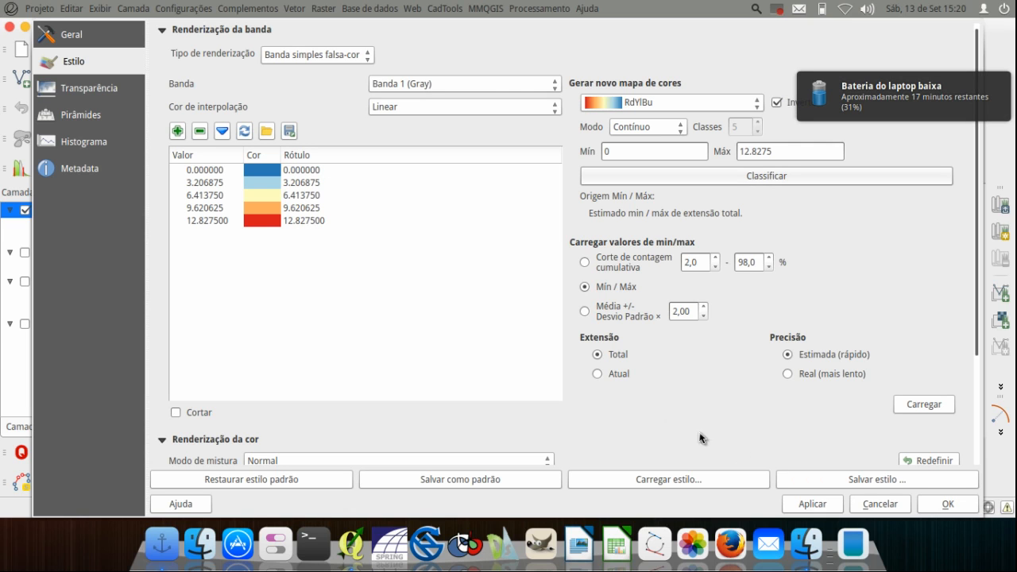
Apply the classified style and a 32% global transparency to the icrglobal01 heatmap, and show the DECLIVIDAD_PERC layer beneath it.
click(942, 507)
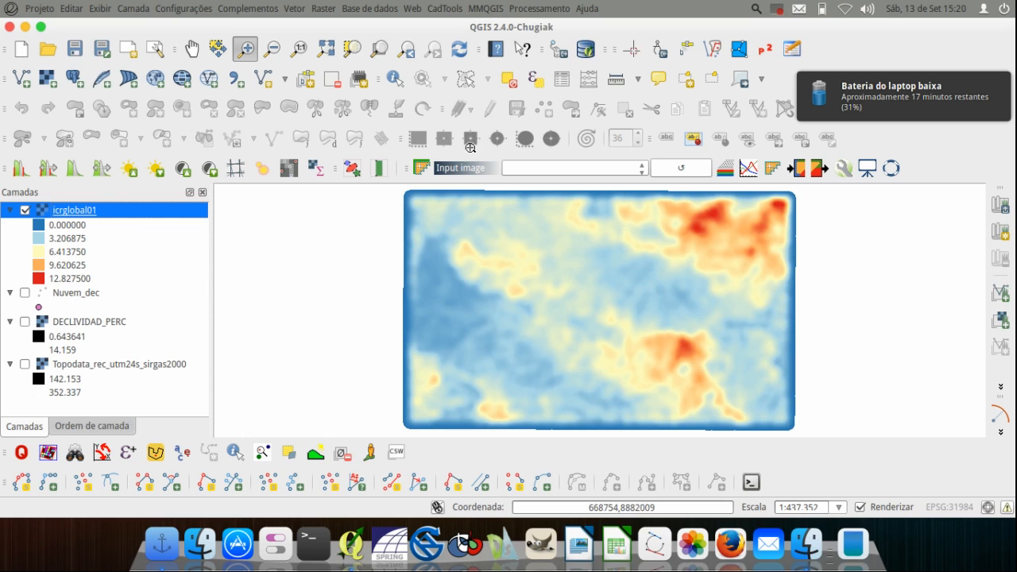
double_click(97, 210)
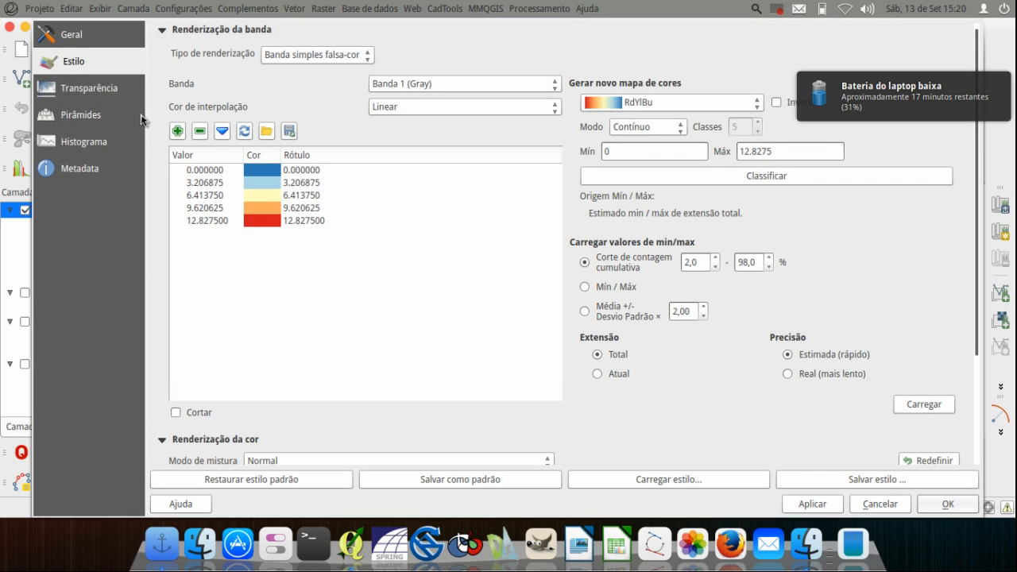
click(101, 89)
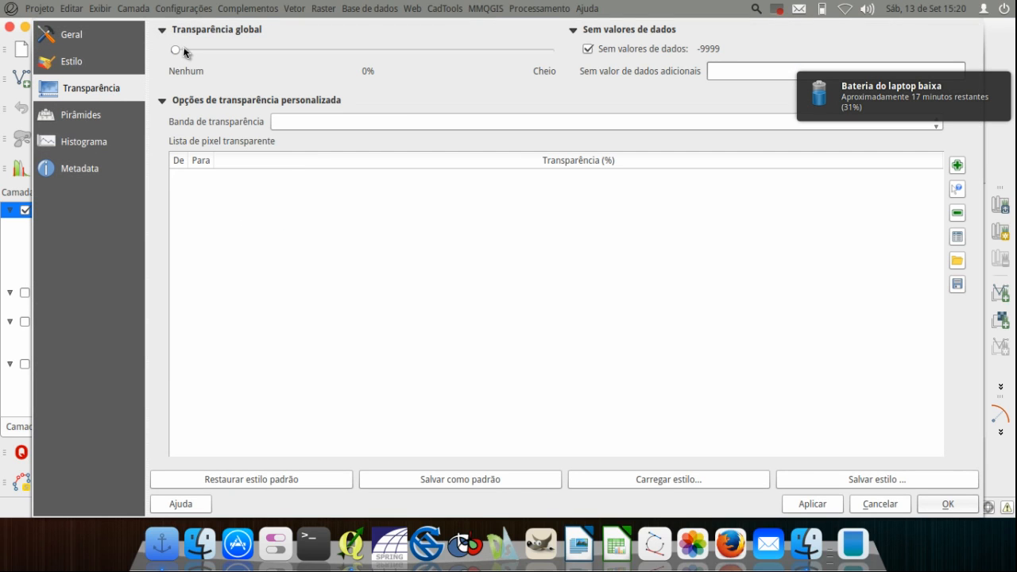
click(289, 50)
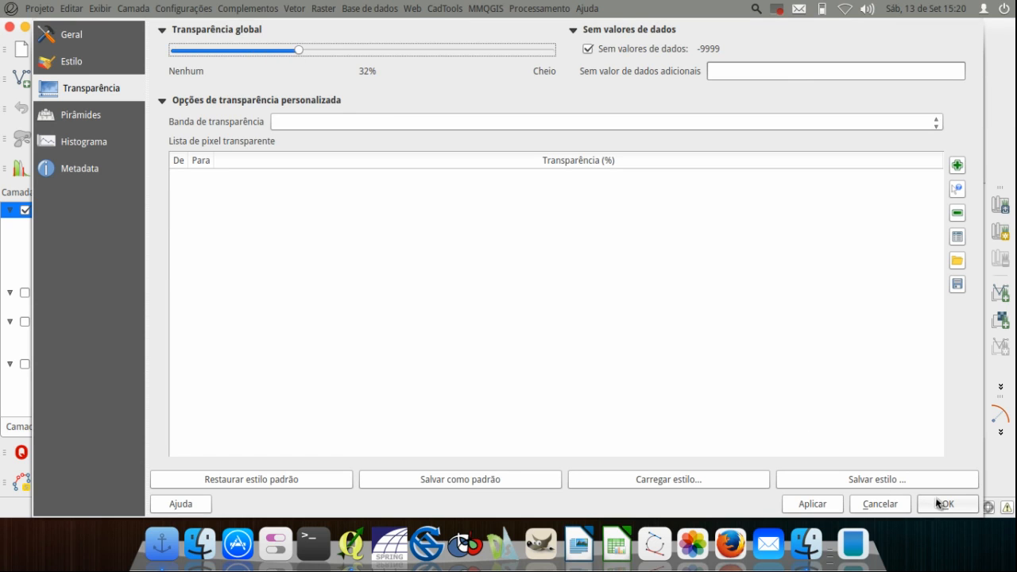
click(940, 504)
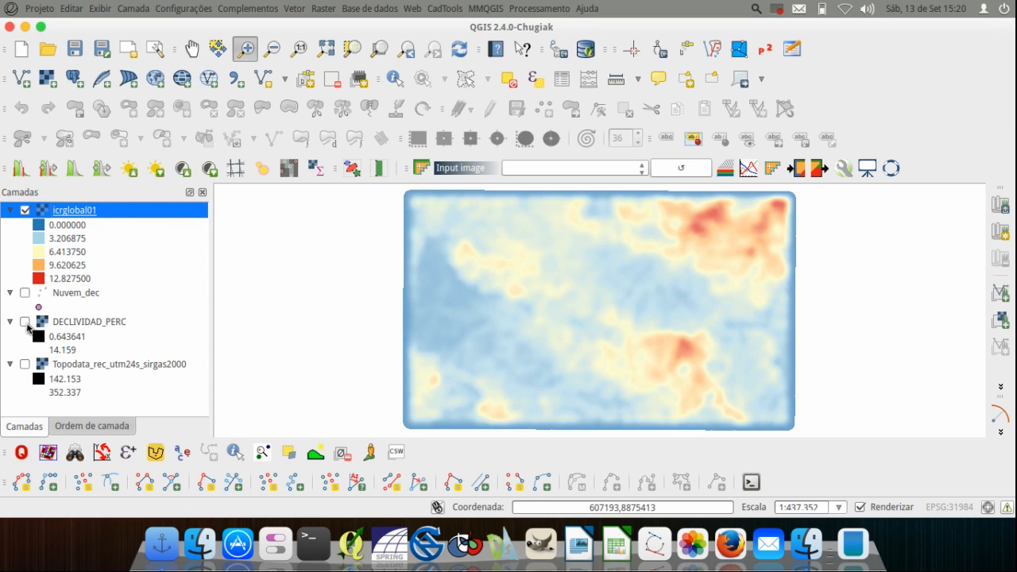
click(26, 322)
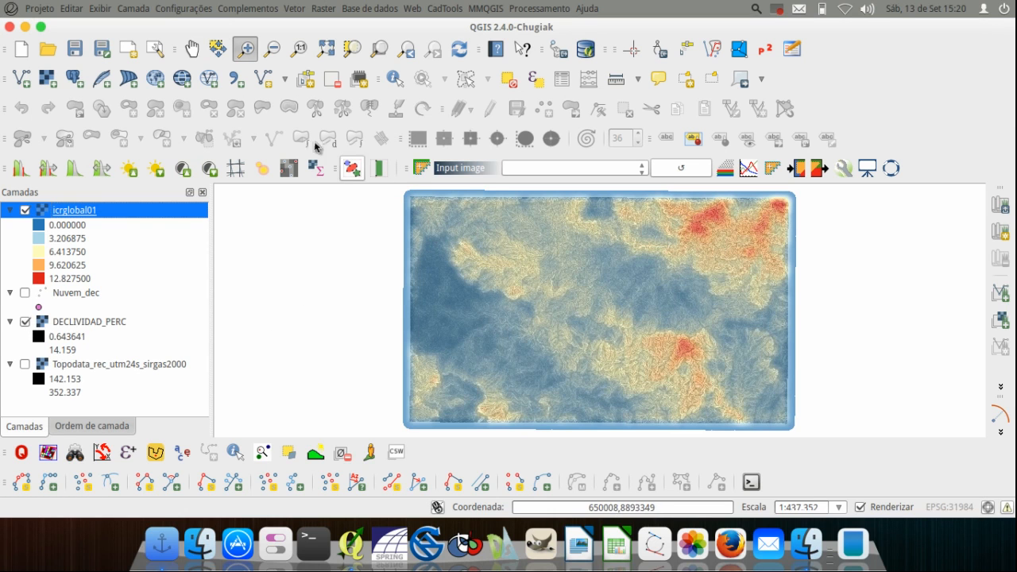
Examine the heatmap over the slope relief up close, covering the southeastern, western and northeastern areas, and return to the full extent.
drag(764, 308, 595, 413)
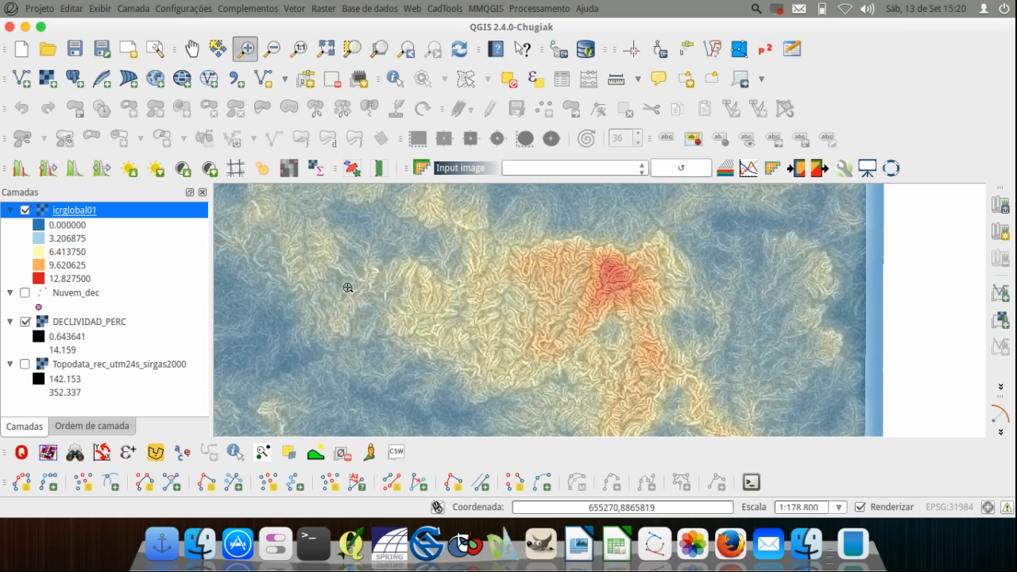
drag(461, 290, 818, 412)
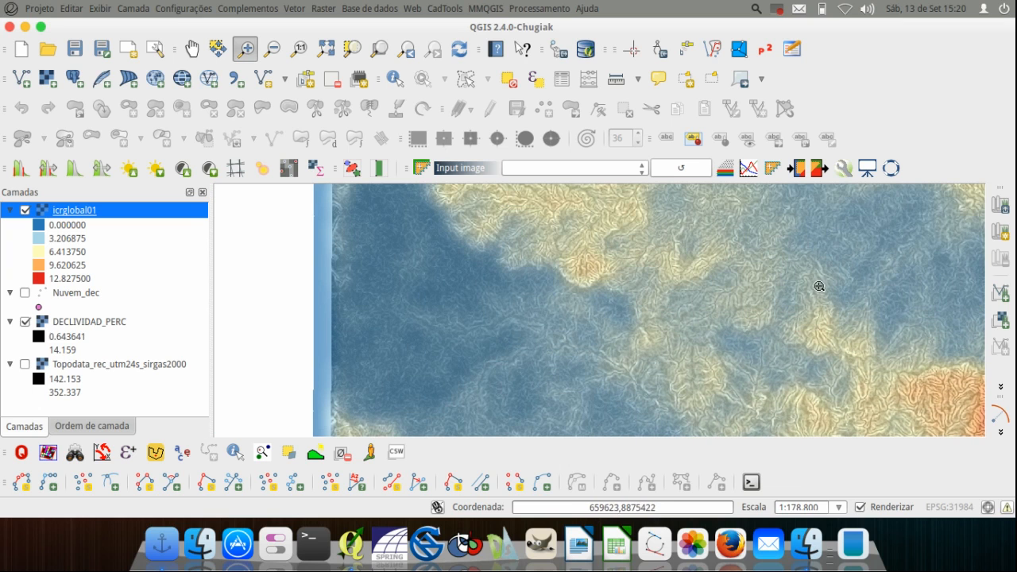
drag(819, 286, 594, 352)
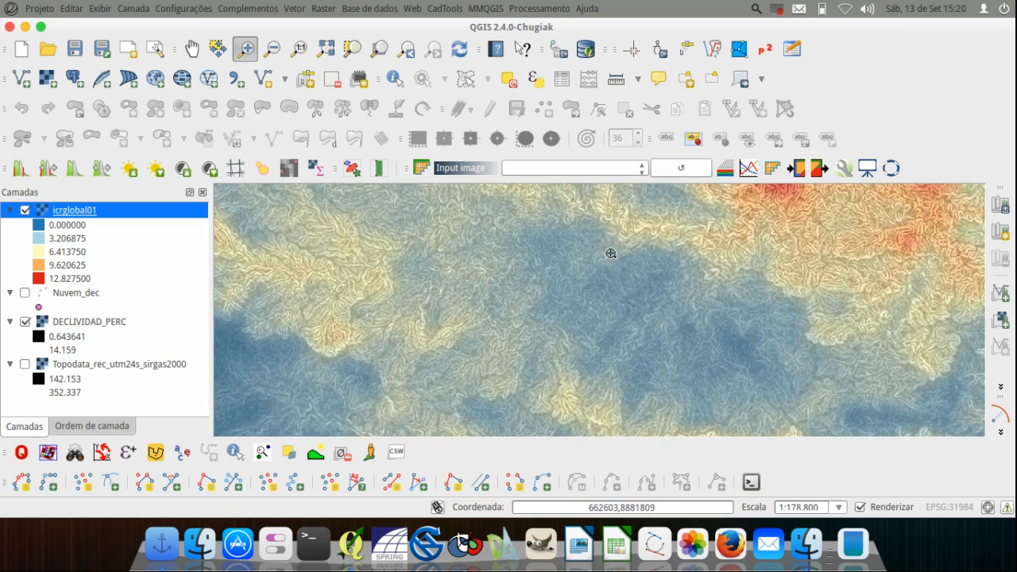
scroll(610, 254, up, 2)
scroll(594, 283, down, 2)
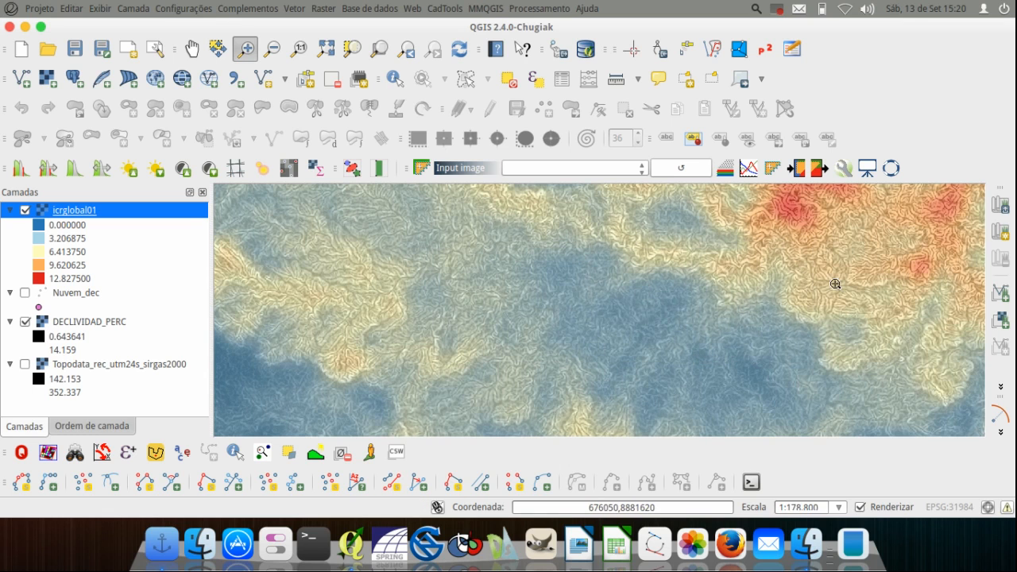
drag(659, 320, 545, 341)
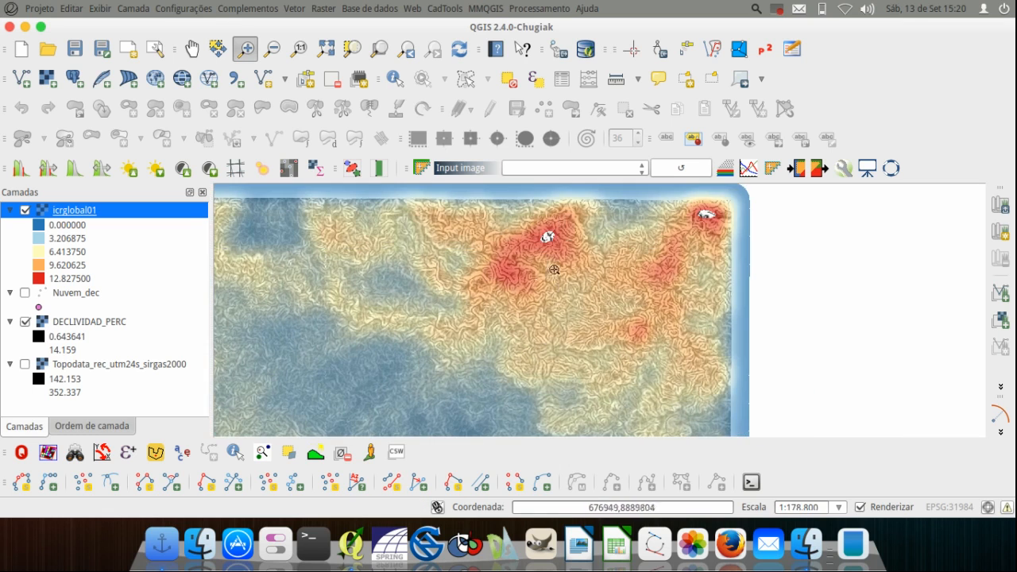
scroll(610, 240, down, 1)
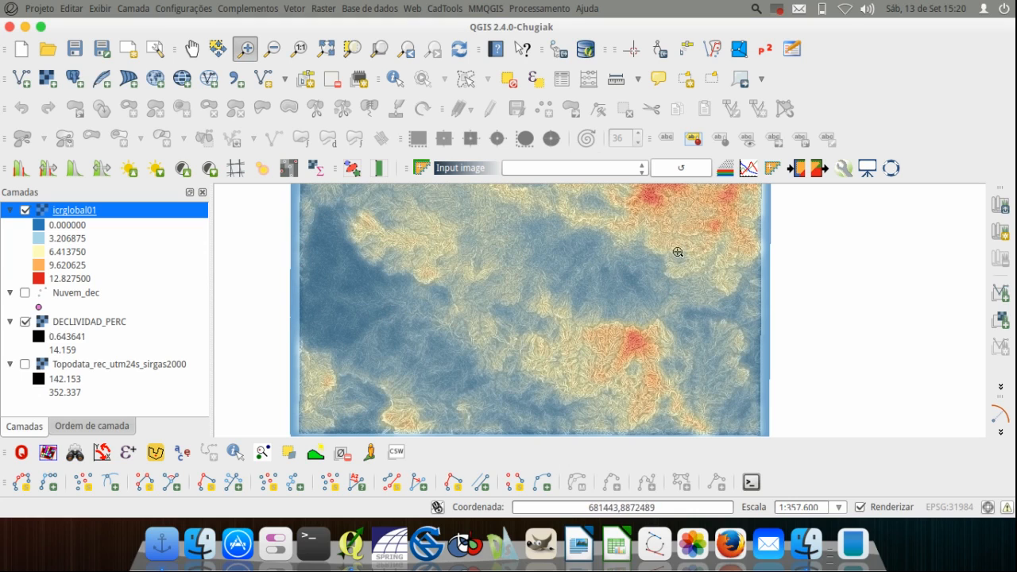
click(325, 48)
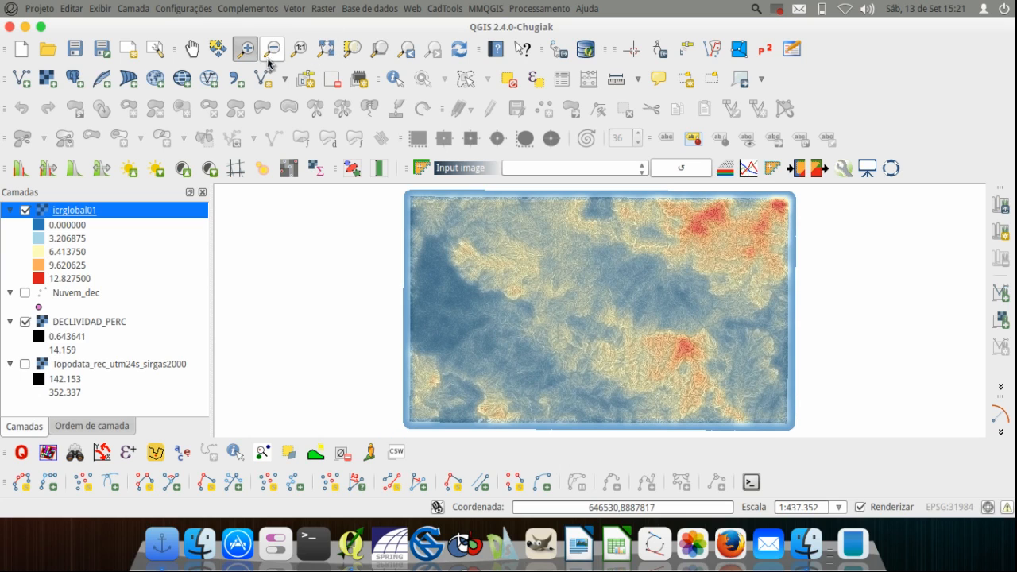